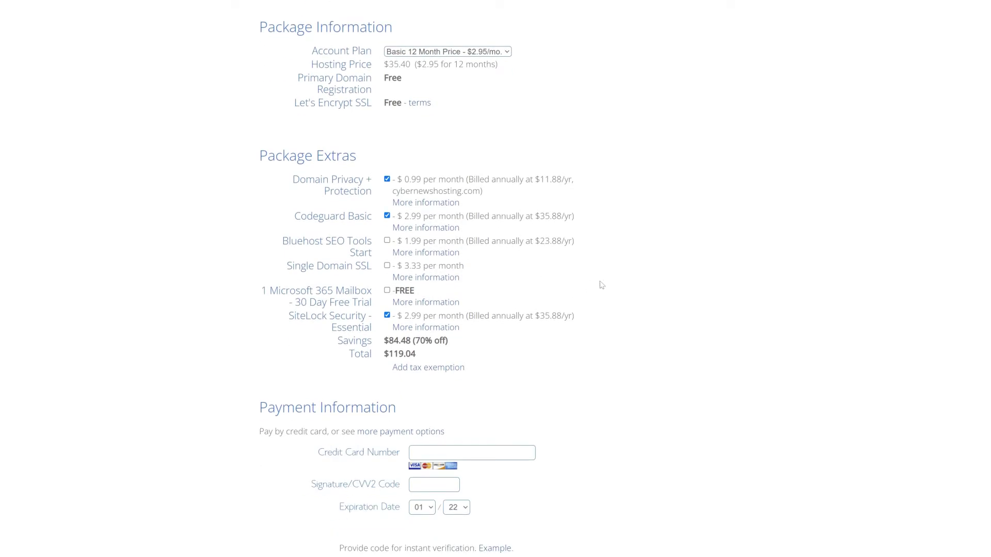
Remove Domain Privacy, Codeguard Basic and SiteLock Security from the order to reach $35.40
click(386, 179)
click(643, 290)
click(387, 216)
click(388, 316)
scroll(585, 352, down, 5)
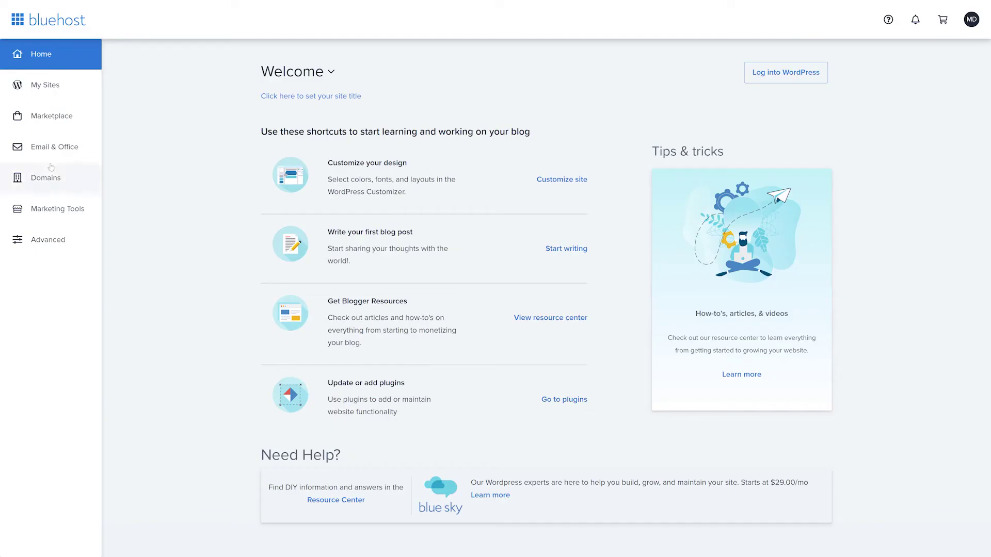
Start creating a new site from the My Sites list
click(37, 91)
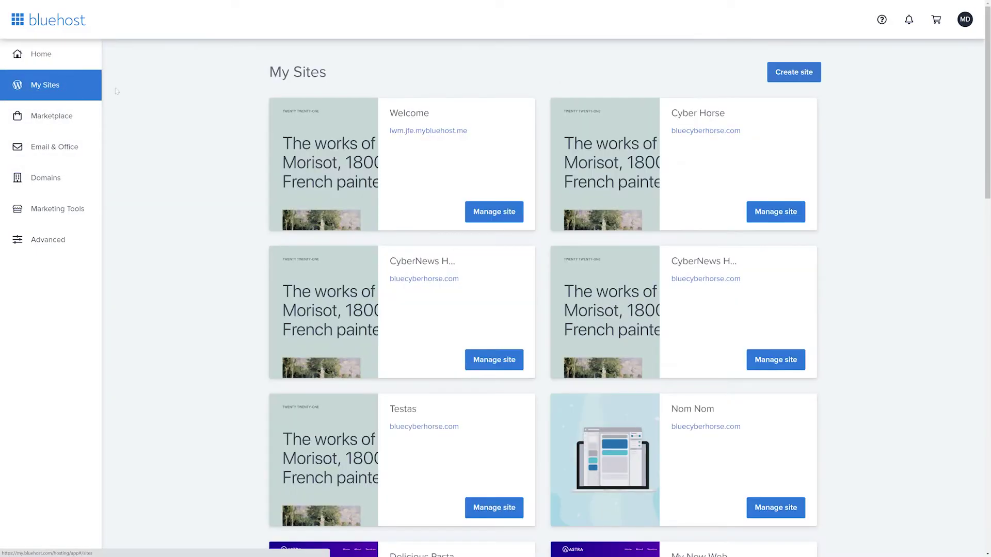
click(789, 72)
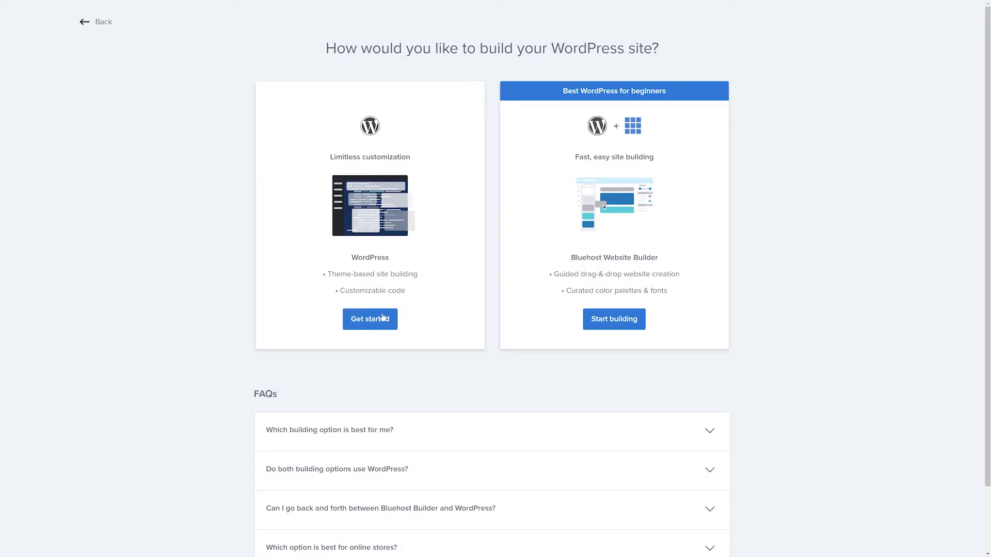
Choose the WordPress build and name the site 'CyberNews Hosting' with tagline 'Best reviews'
click(382, 318)
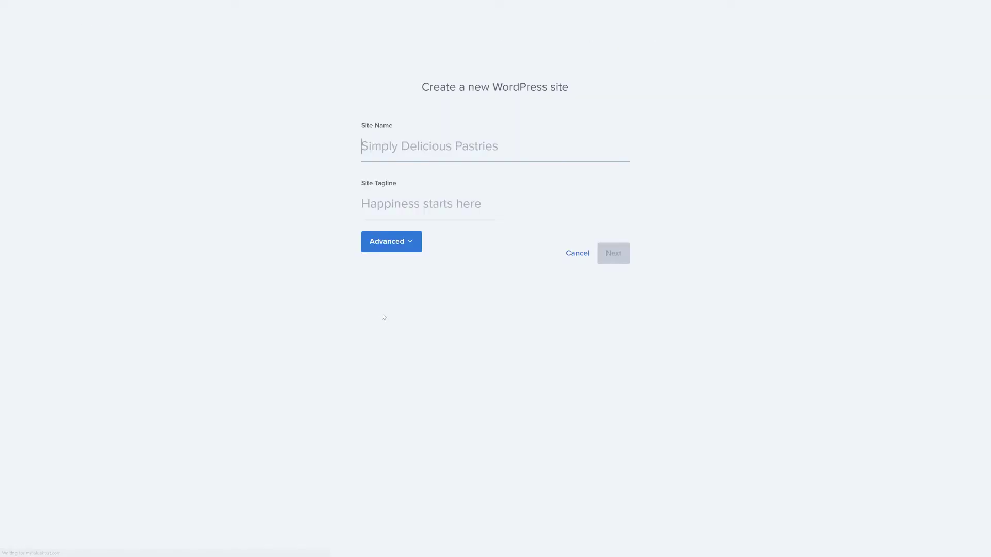
text(CyberN)
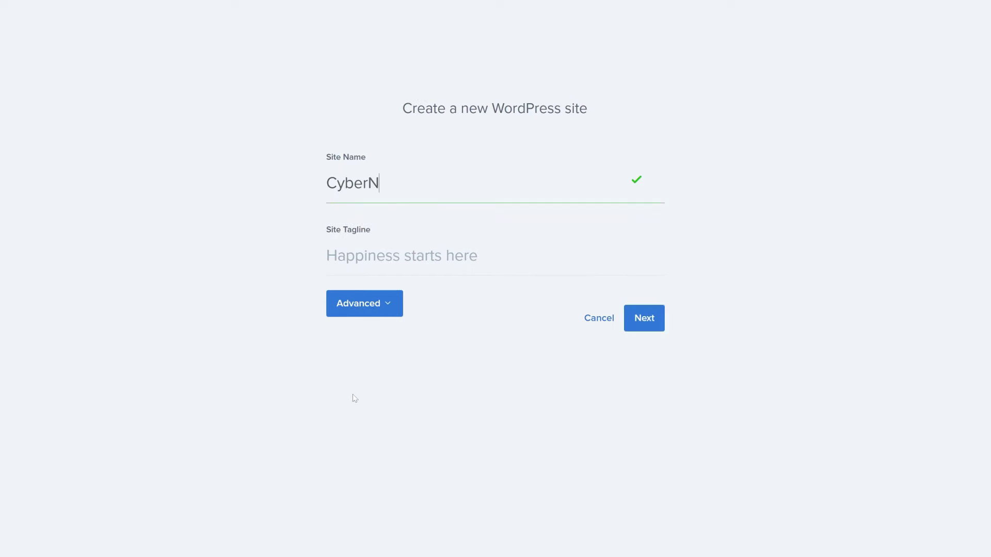
text(ews Hosting)
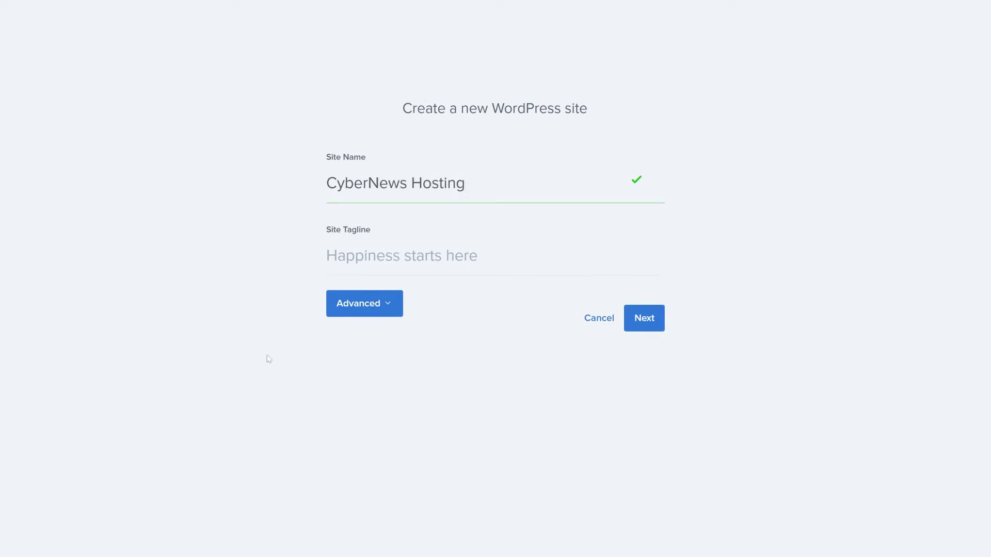
key(Tab)
text(Best revie)
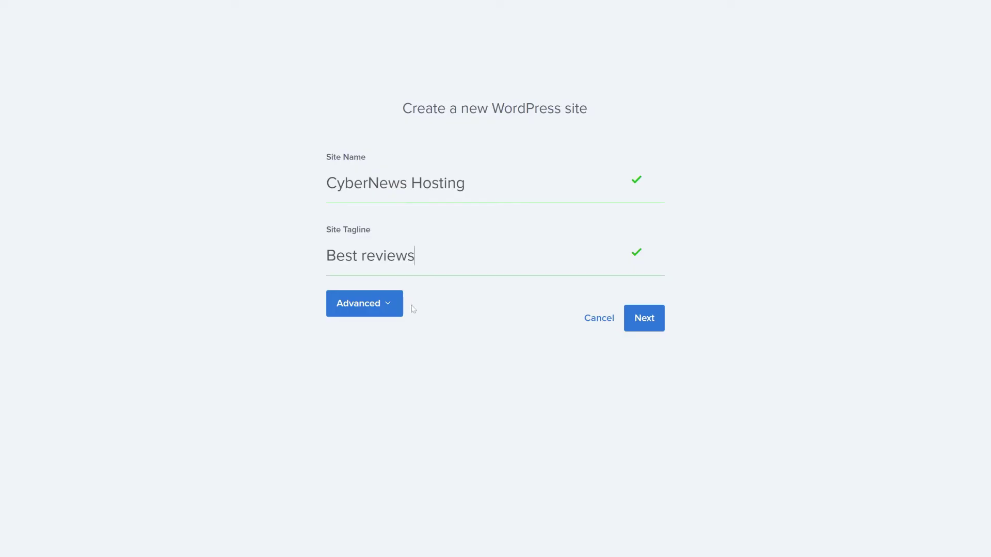
Enter the admin username and password under Advanced, then continue to domain choice
click(400, 308)
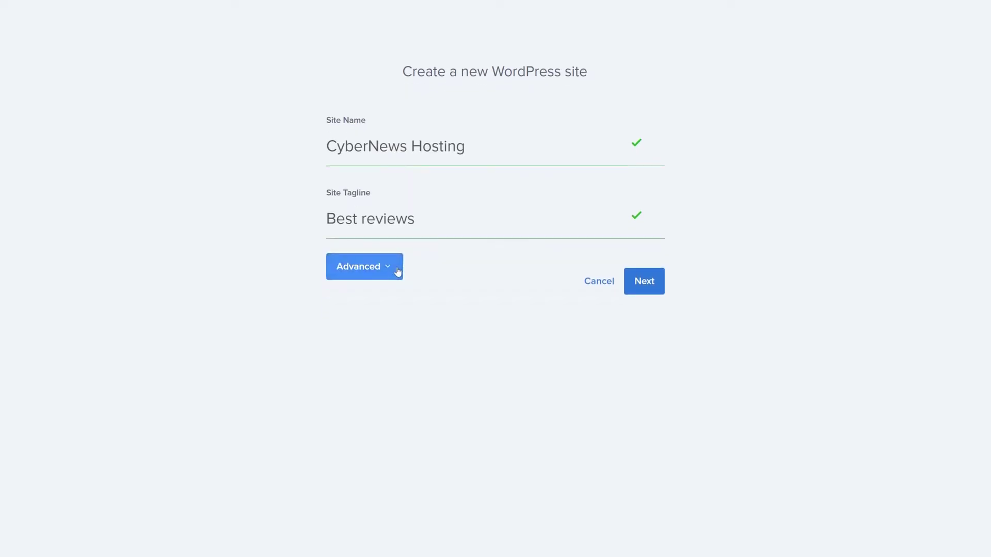
click(409, 356)
text(admin)
click(410, 448)
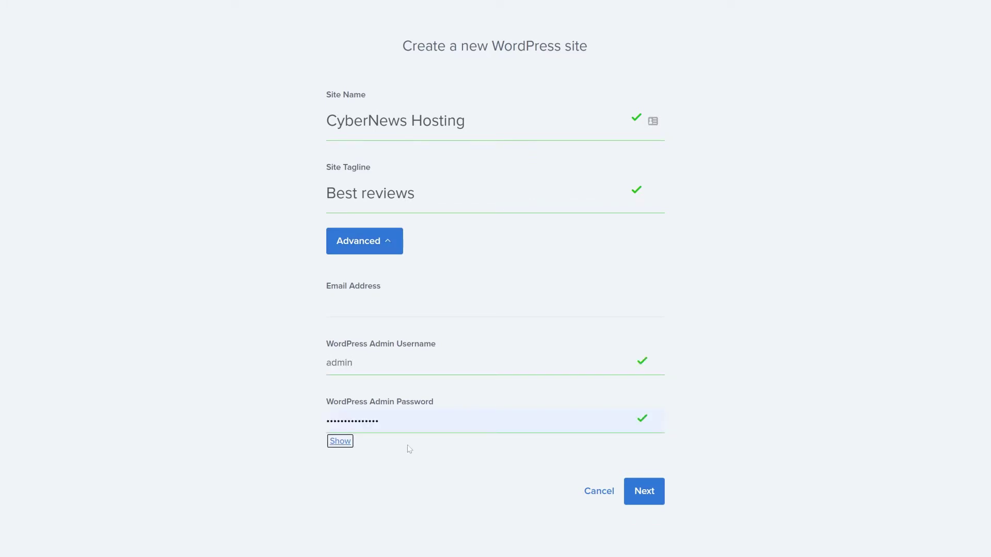
click(679, 439)
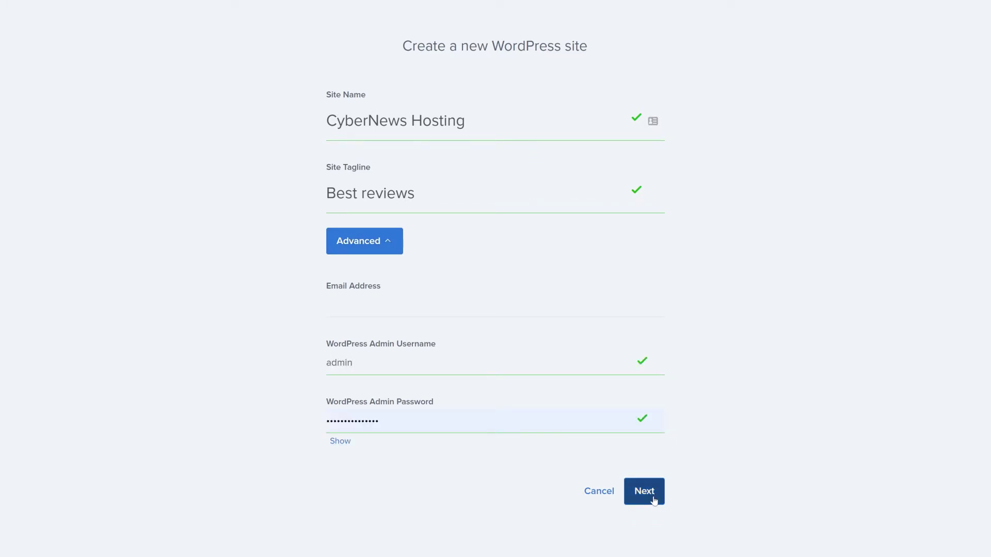
click(653, 501)
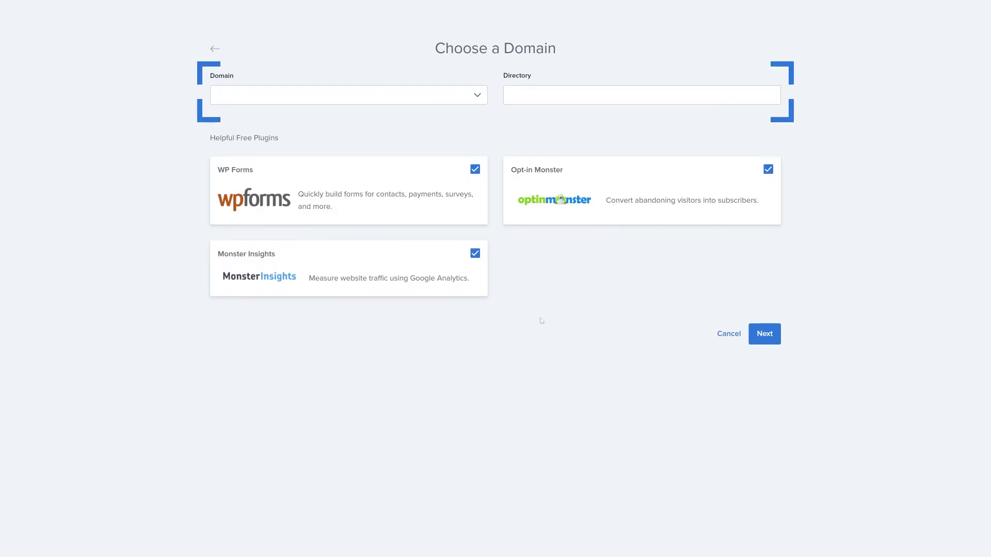
Exclude WP Forms, Monster Insights and Opt-in Monster; target bluecyberhorse.com, directory bluehost-wordpress
click(475, 169)
click(475, 253)
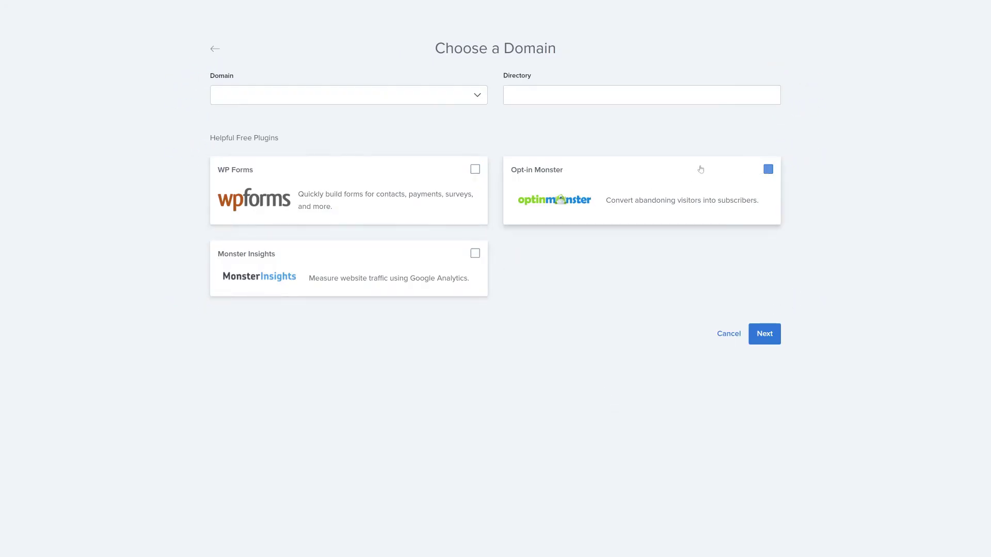
click(768, 169)
click(351, 95)
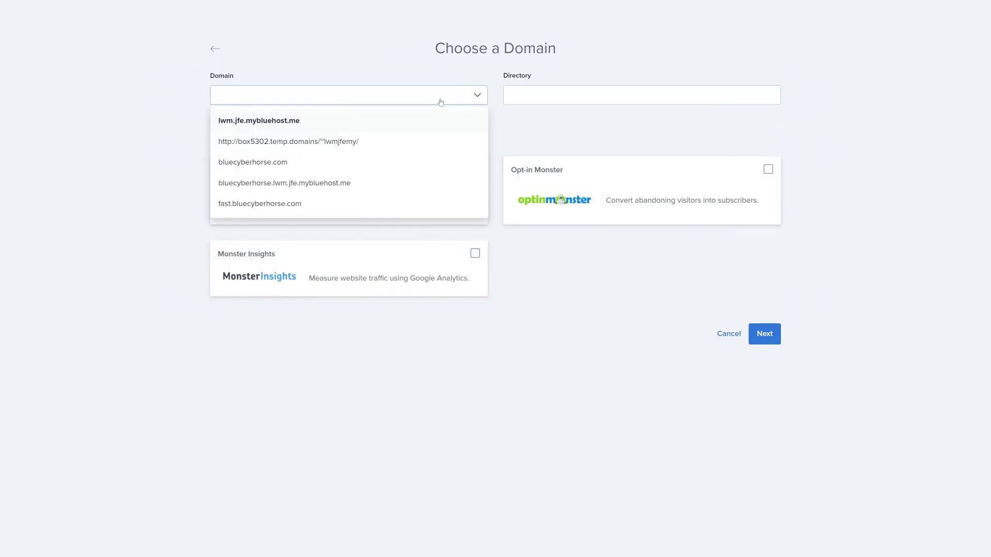
click(302, 161)
click(567, 95)
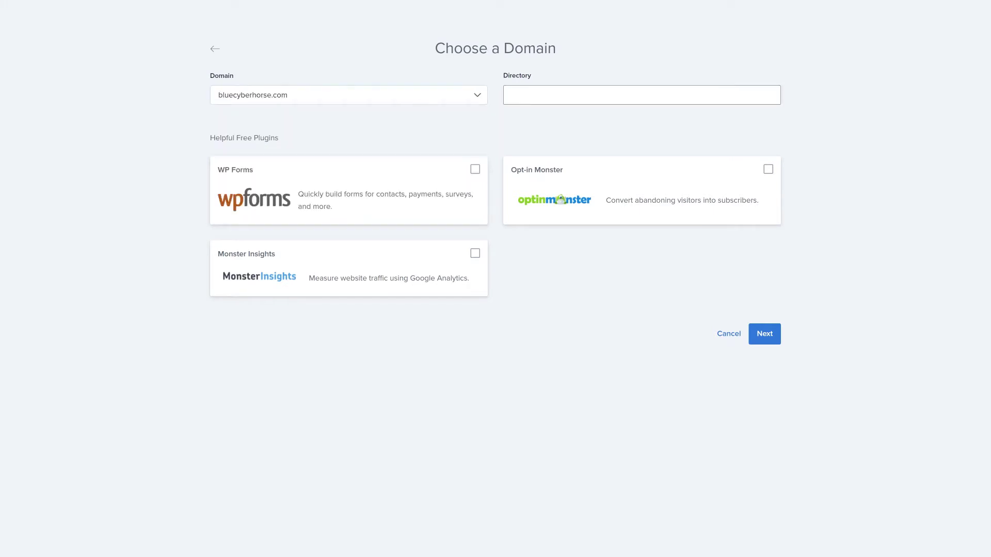
text(bluehost-wordpress)
click(589, 157)
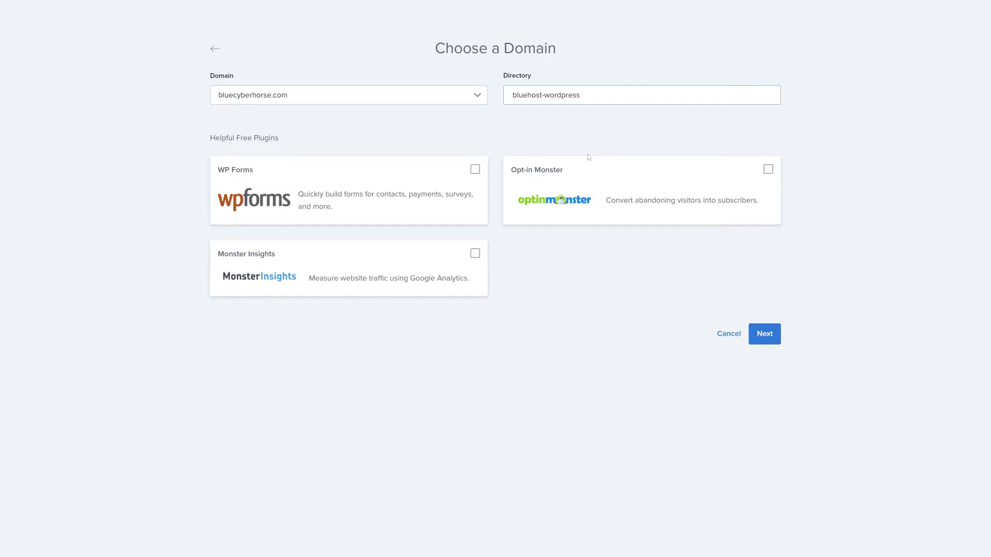
Install WordPress, skip the site-type question and log into the new site
click(766, 336)
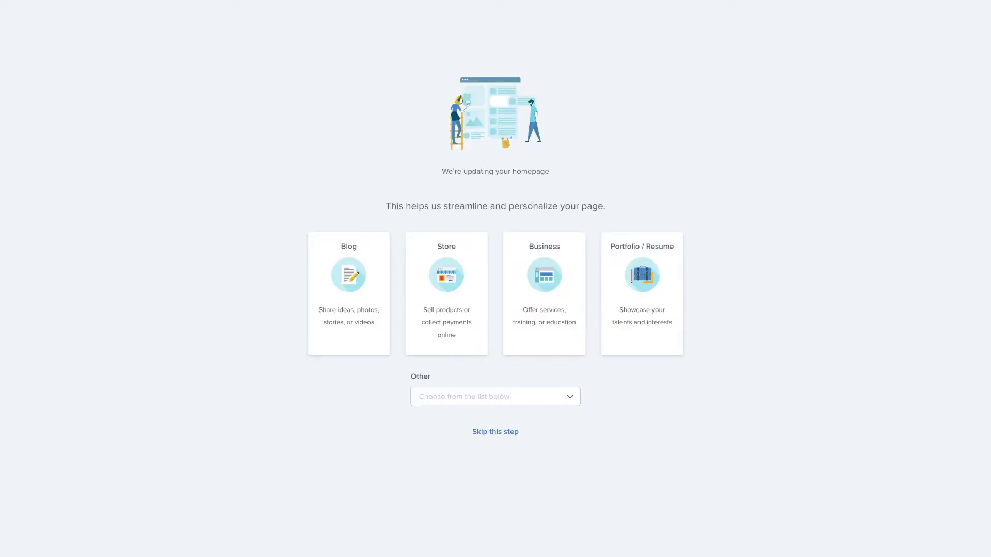
click(495, 433)
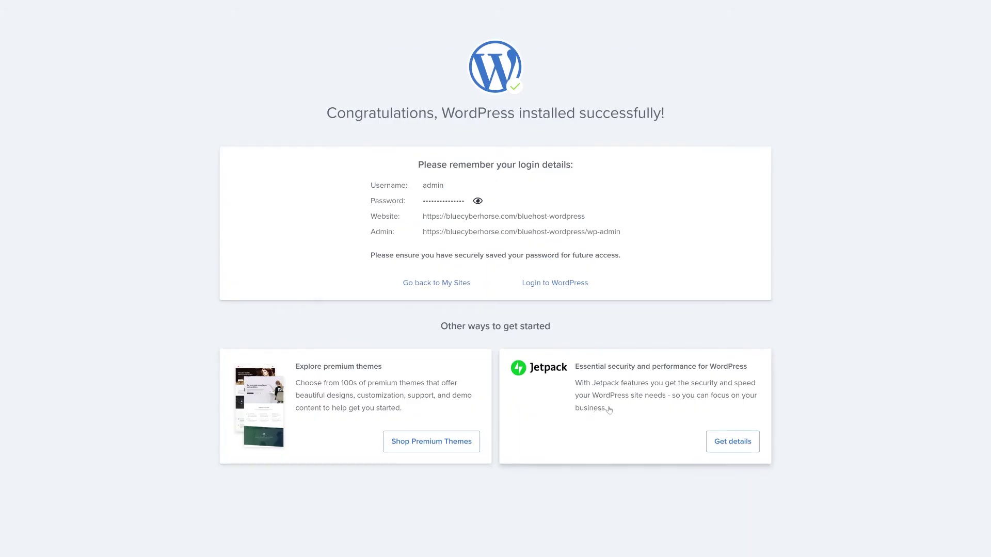
click(544, 285)
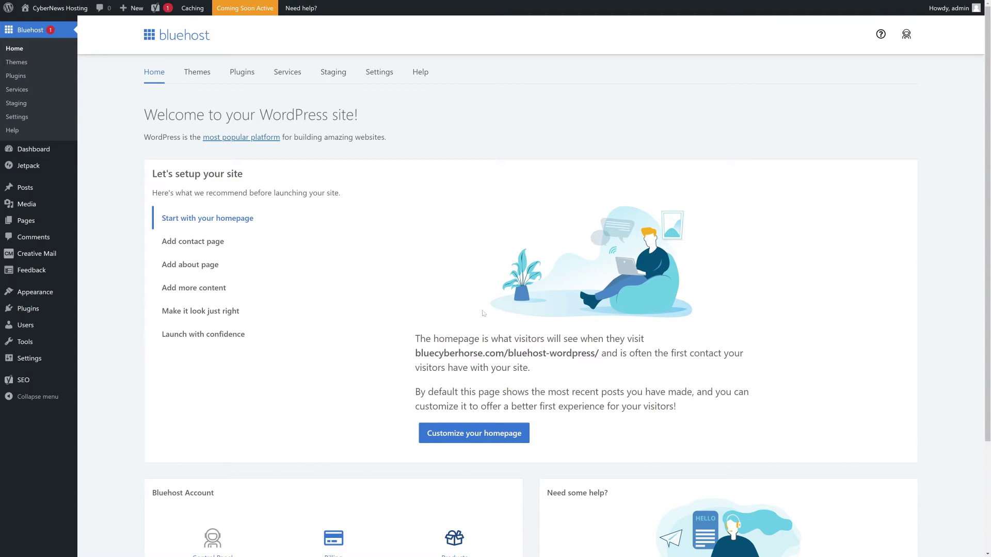
View the new site's live front page, then return to the admin dashboard
mouse_move(40, 23)
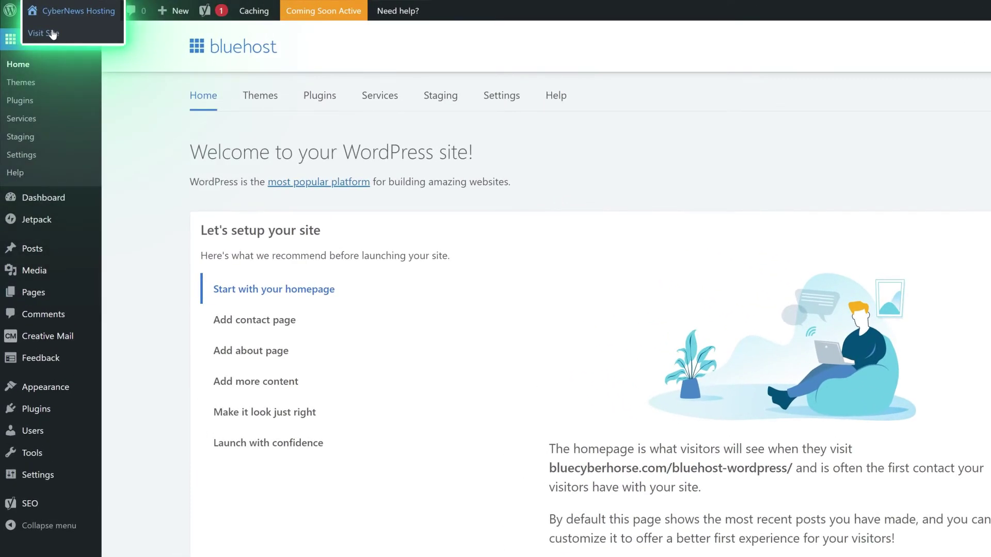
click(45, 33)
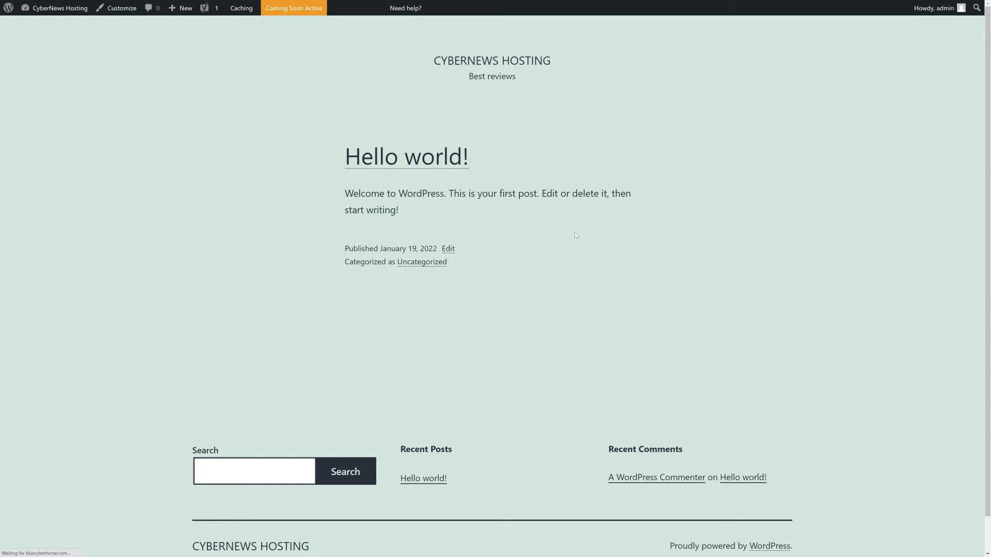
mouse_move(25, 8)
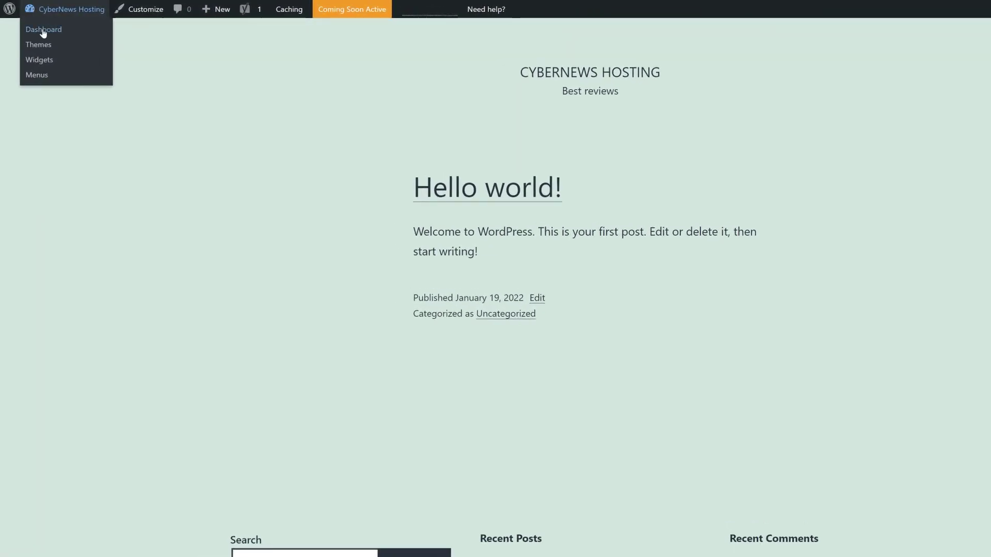
click(43, 31)
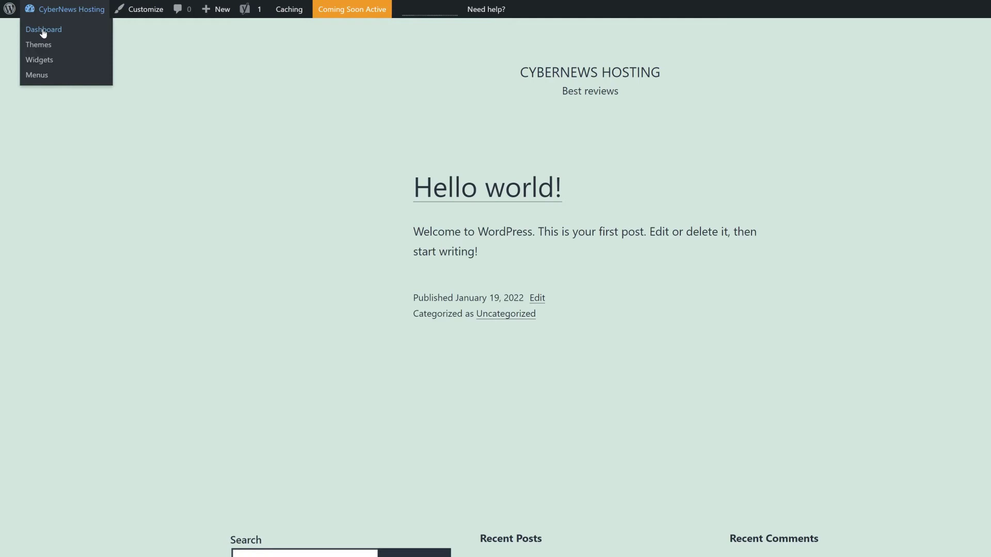
Go to Appearance > Themes and browse the WordPress.org theme directory
mouse_move(20, 206)
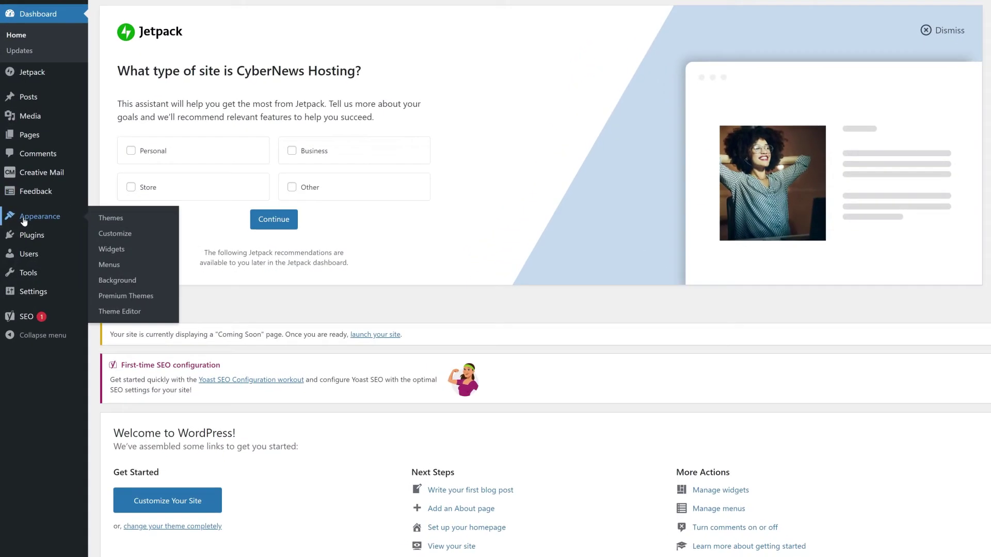
click(159, 222)
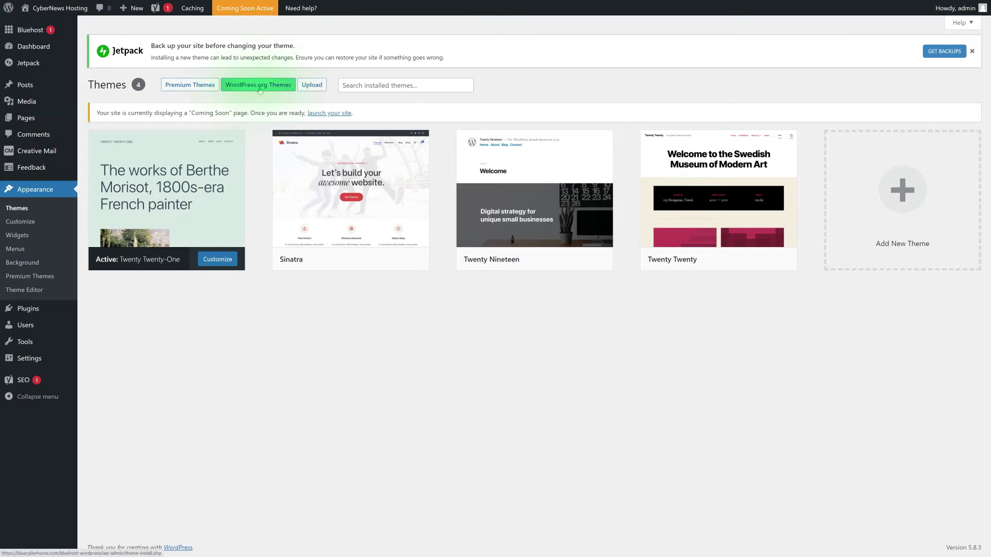
click(260, 90)
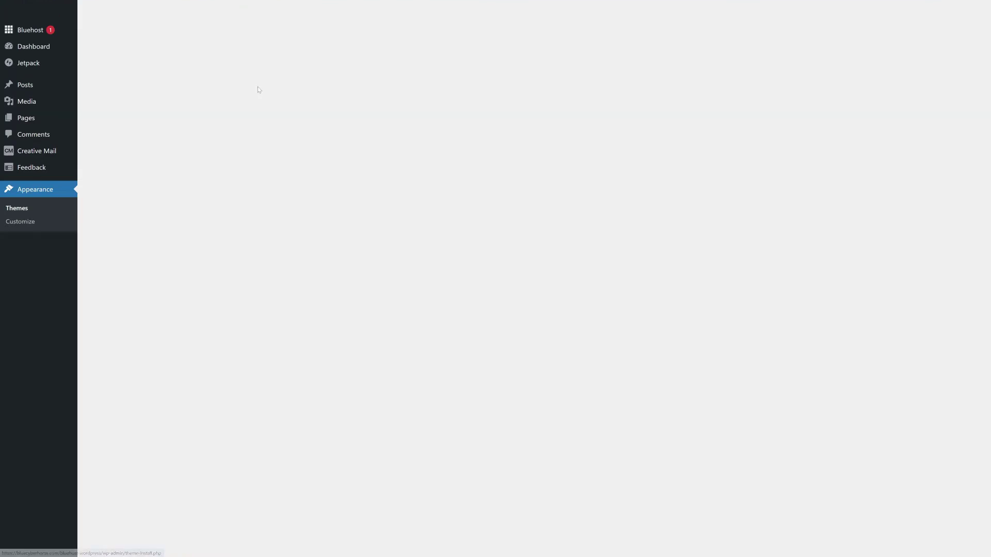
Search for and install the Astra theme, then head to its starter templates setup
click(878, 89)
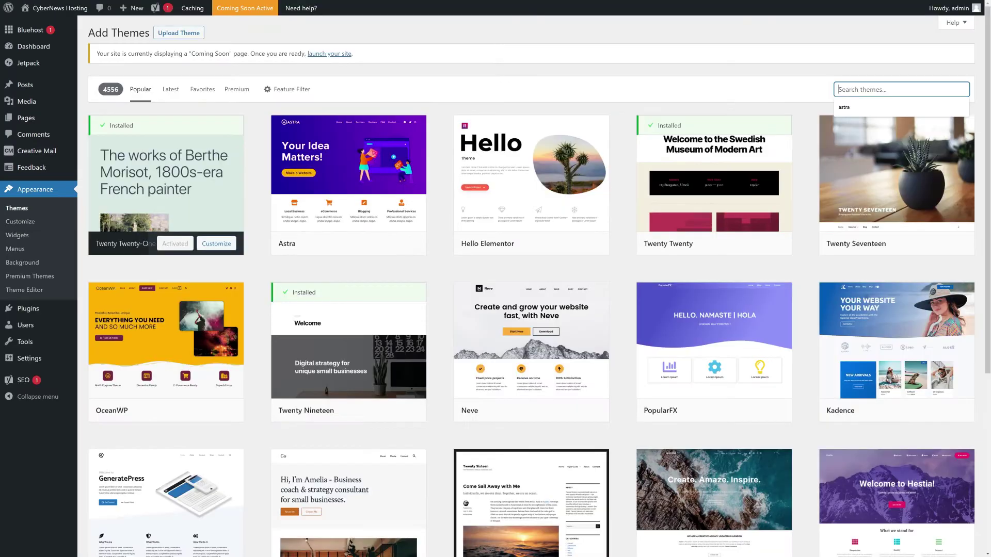
text(astra)
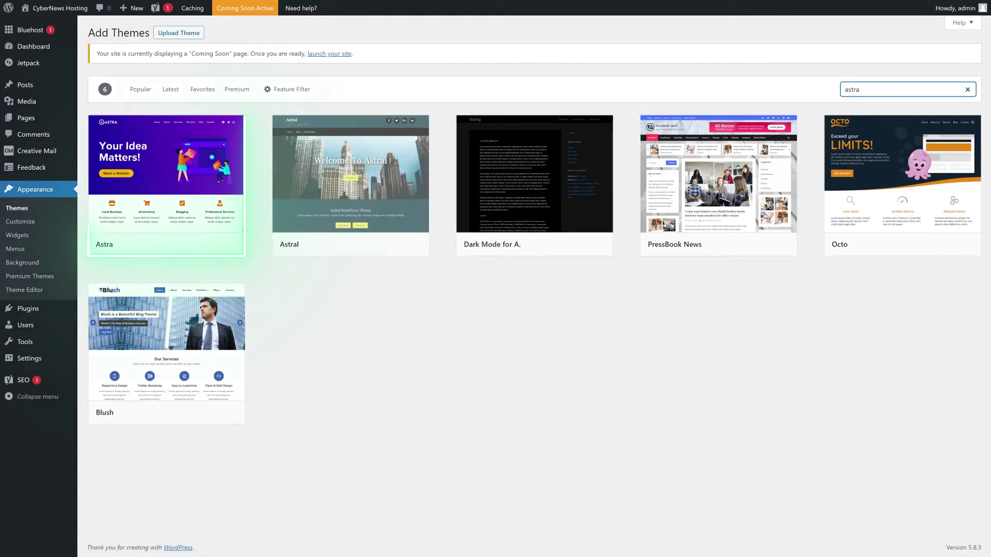
click(175, 245)
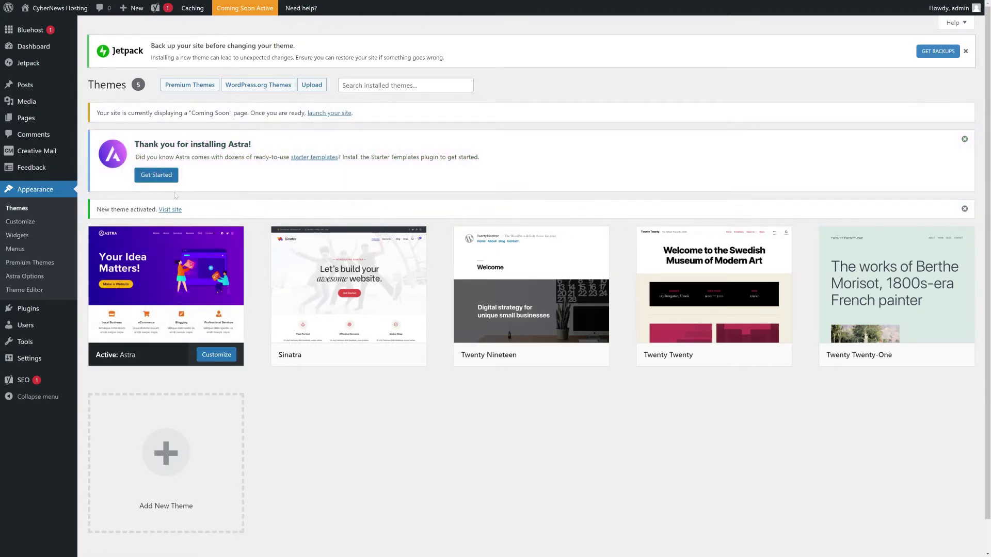
click(164, 177)
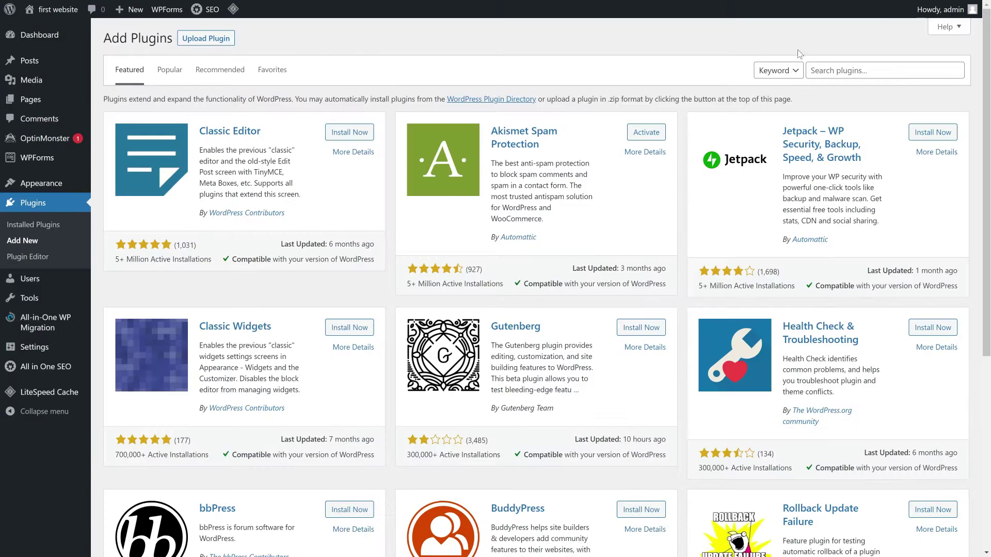
Search the plugin directory for 'starter templates' and install the Starter Templates plugin
click(826, 71)
text(starter templates)
key(Return)
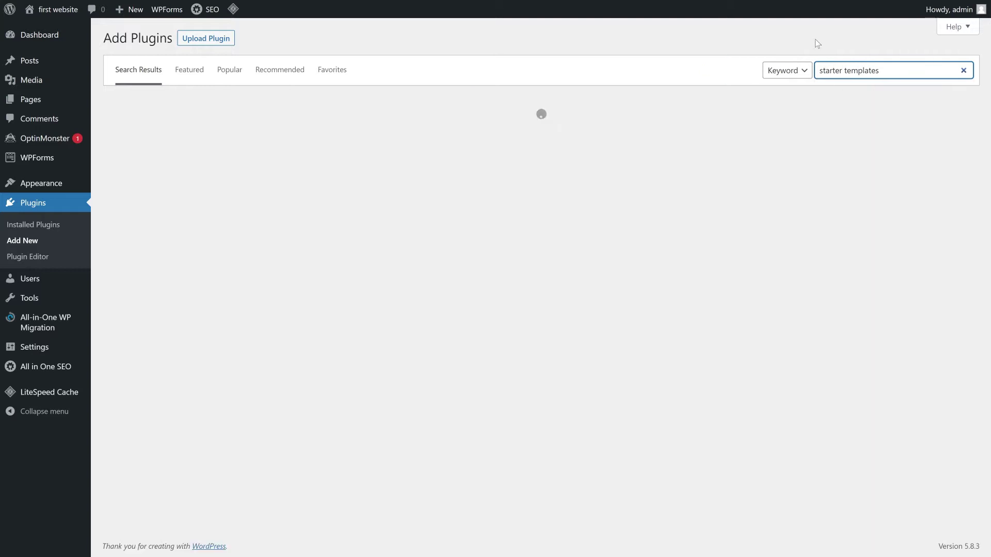
click(369, 136)
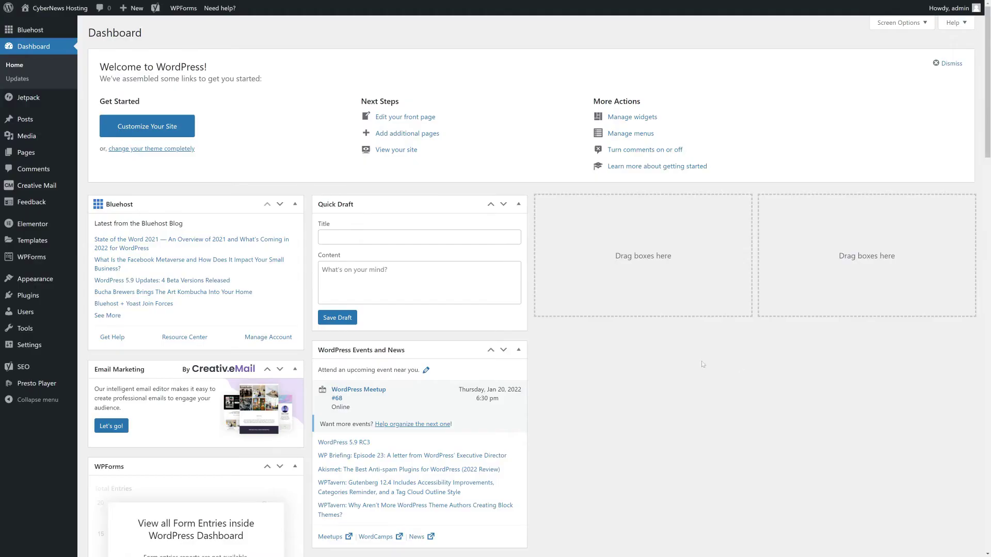
mouse_move(65, 282)
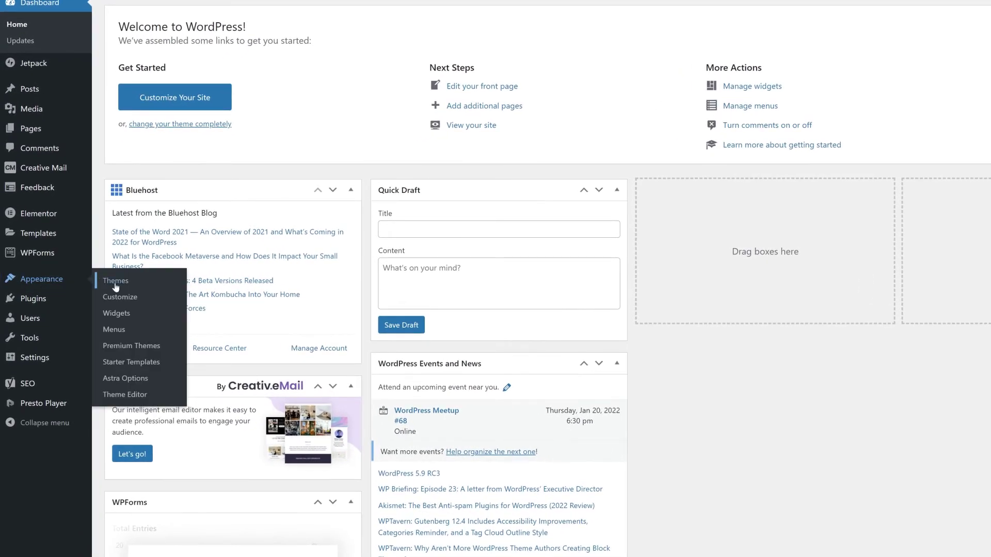
Begin a Starter Templates build with Elementor and pick the Online Health Coach template
click(162, 366)
click(482, 394)
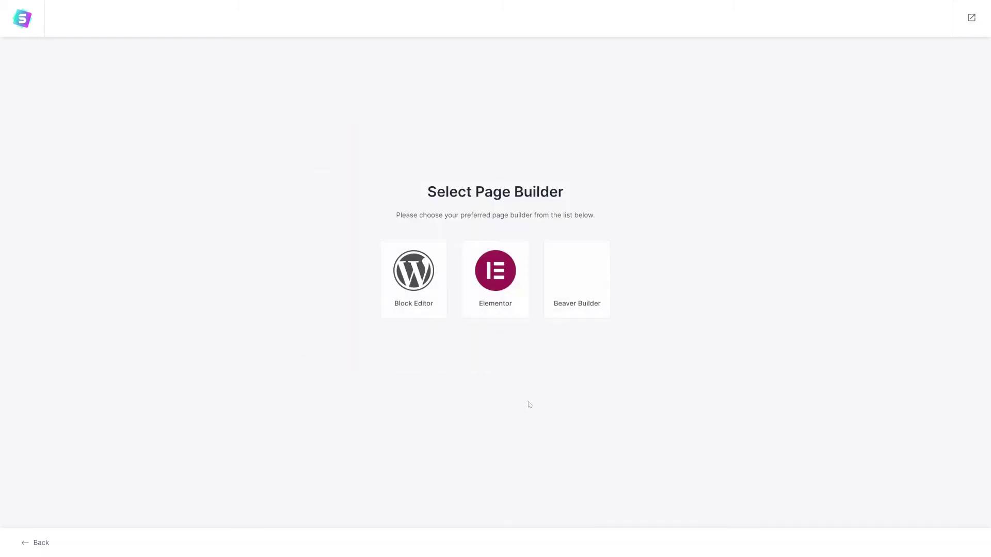
click(504, 311)
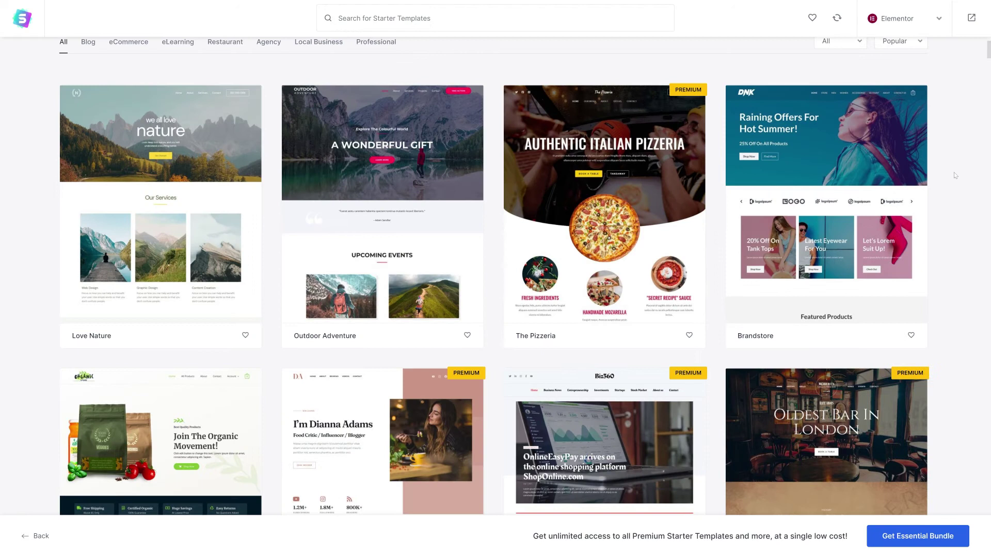
scroll(956, 176, down, 6)
scroll(956, 173, down, 2)
scroll(956, 171, down, 2)
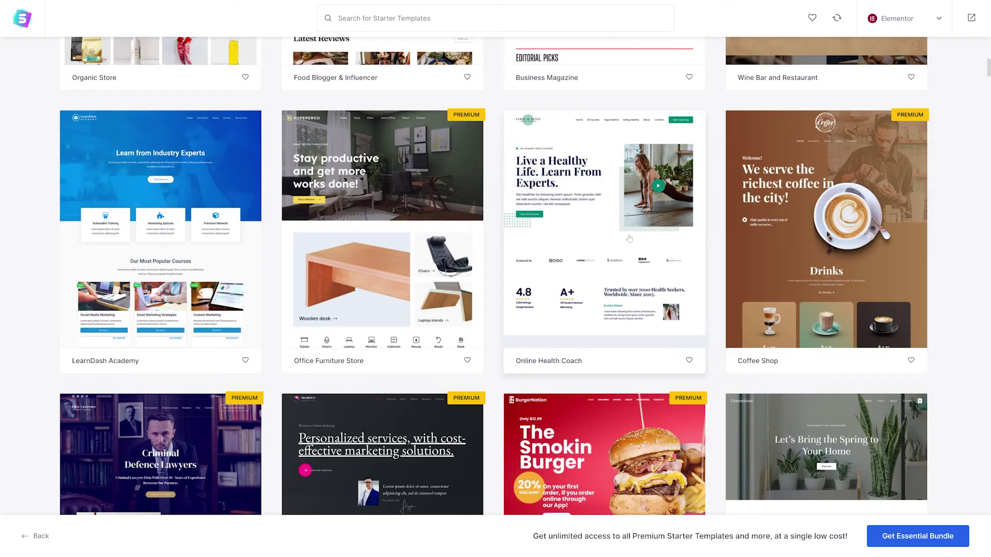
click(615, 244)
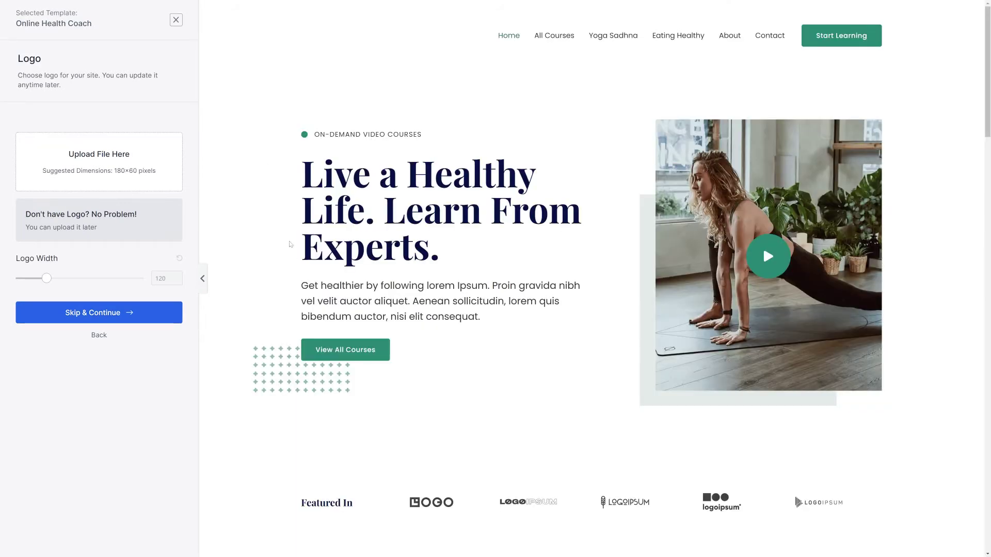
Upload cn logo black.png through the media picker as the site logo
click(129, 167)
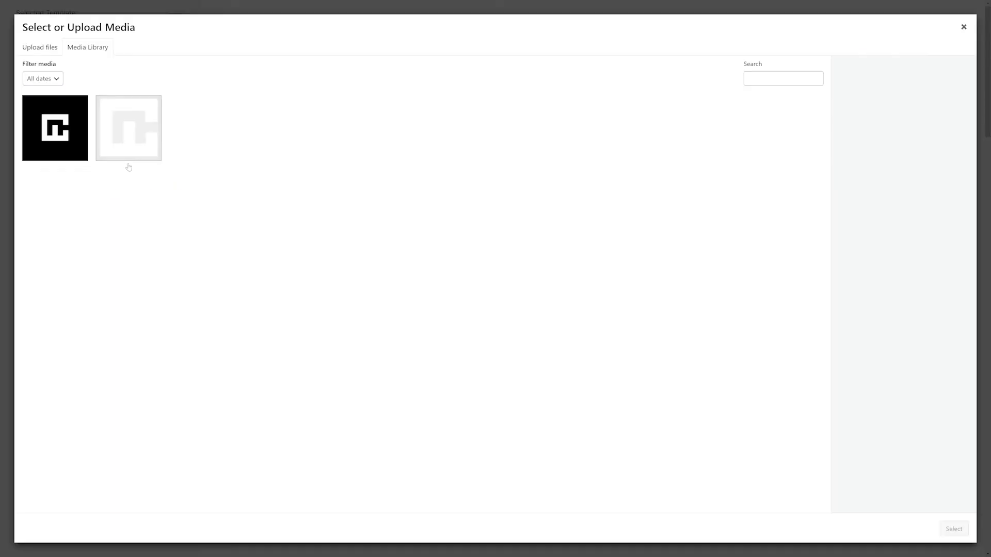
click(40, 47)
click(496, 244)
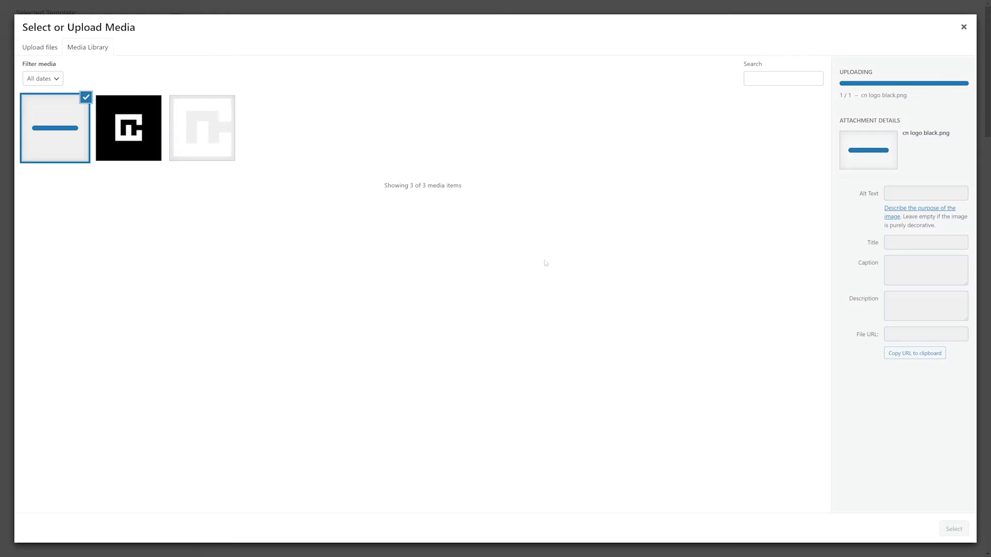
Use cn logo black.png as the logo at width 50 and complete the template import
click(953, 529)
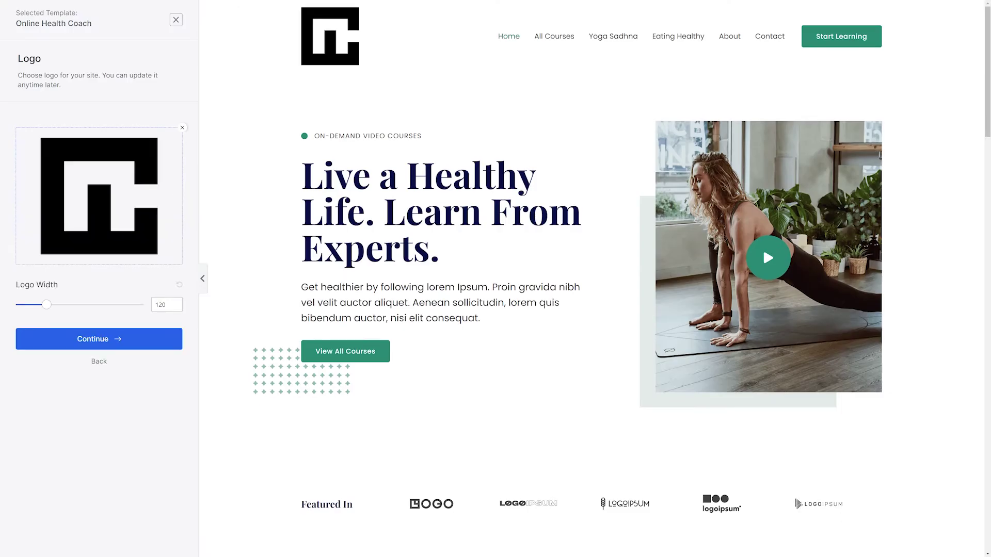
drag(50, 310, 28, 306)
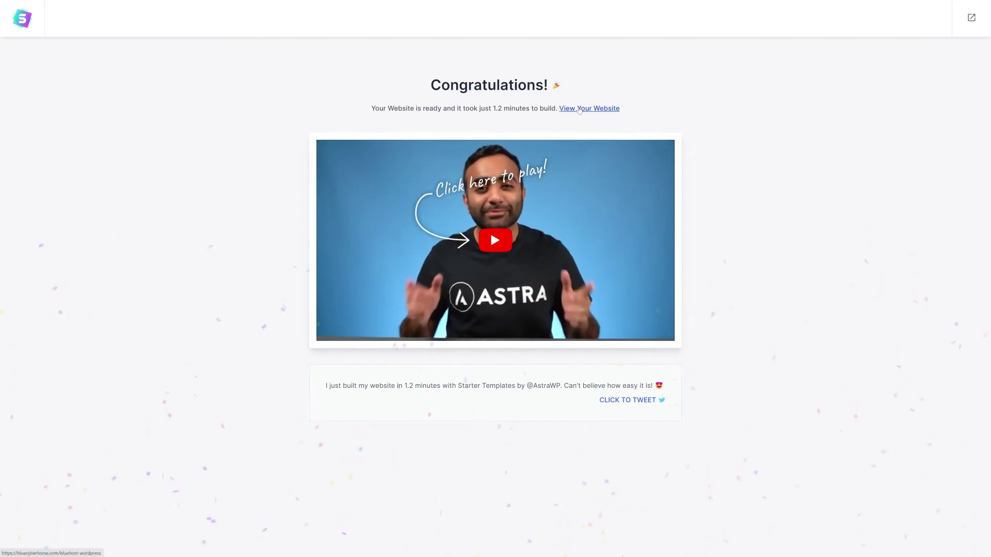
click(586, 110)
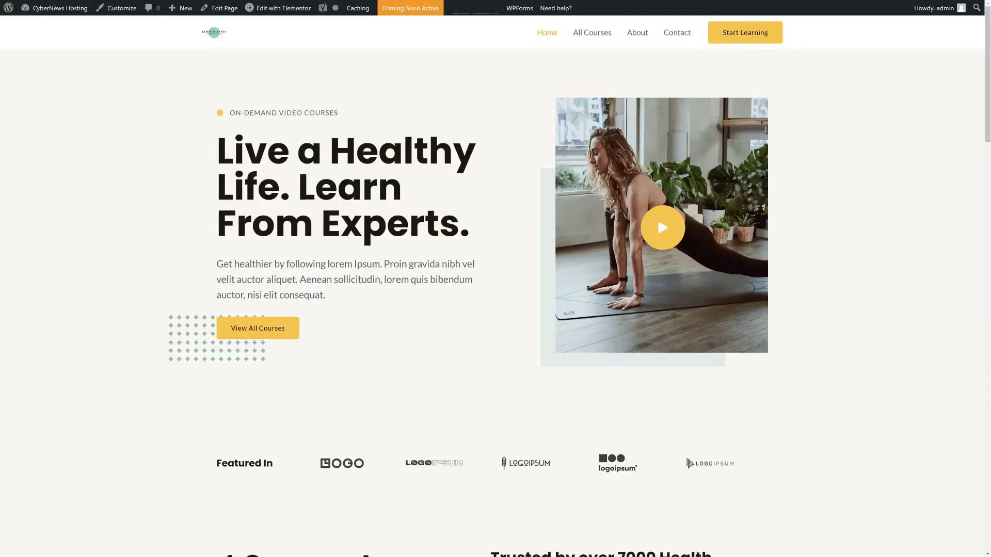
Look over the finished health coach front page headlined 'Live a Healthy Life. Learn From Experts.'
mouse_move(279, 9)
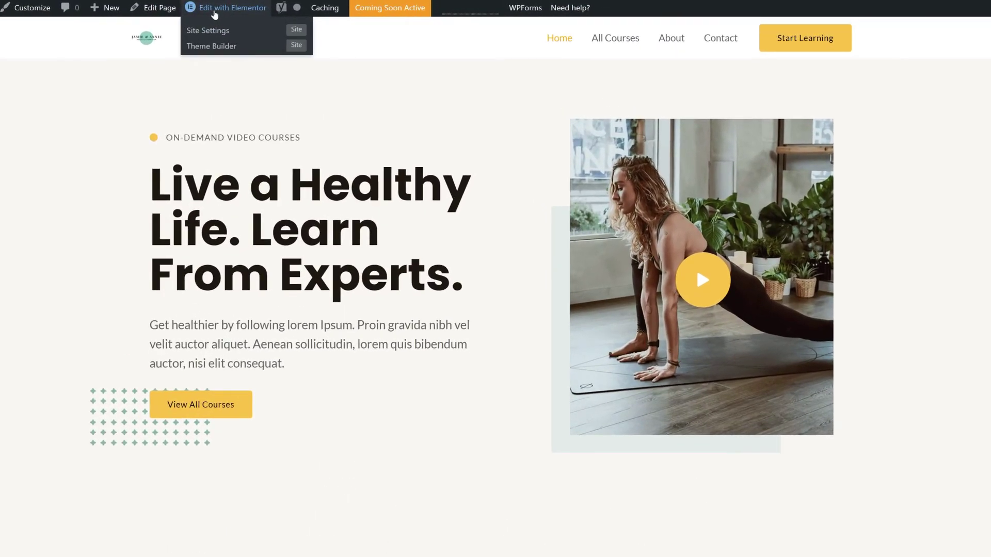
In Elementor, retype the headline as 'Learn From CyberNews!' and leave it left-aligned
click(214, 8)
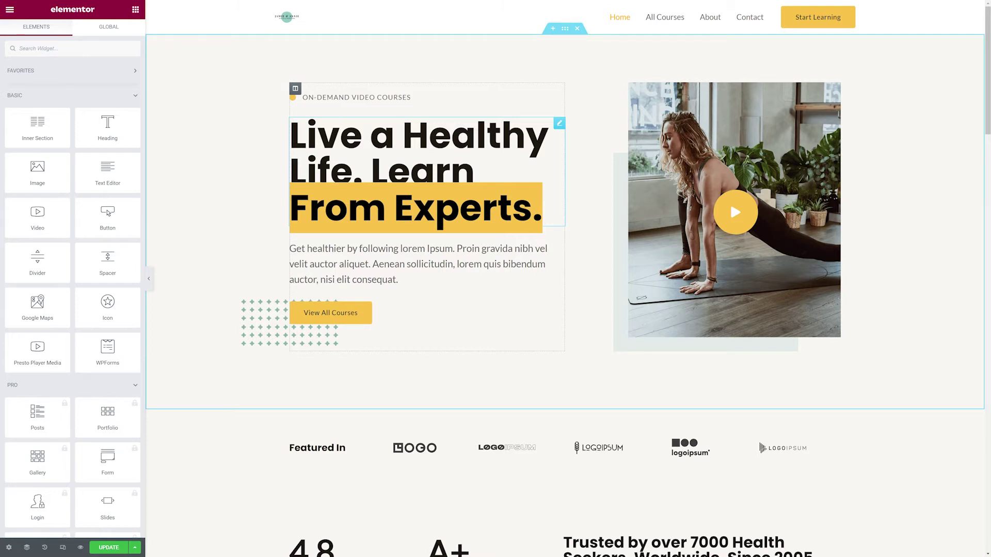
click(540, 209)
text(C)
text(yber)
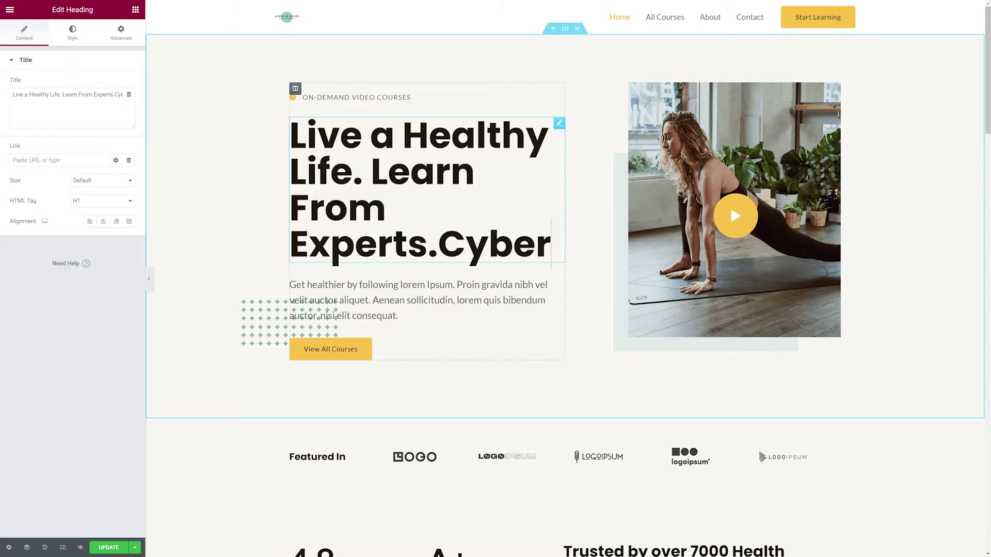
text(News!)
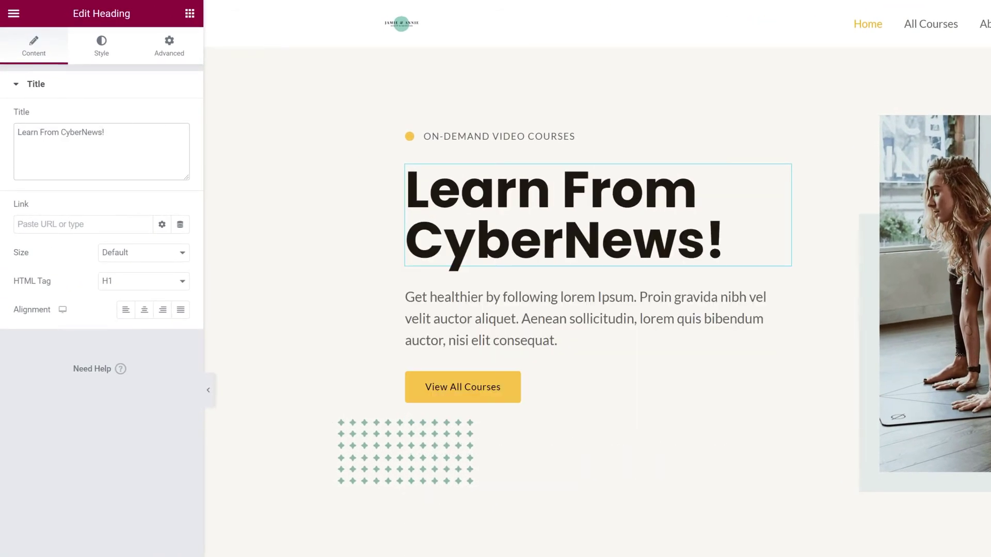
click(145, 312)
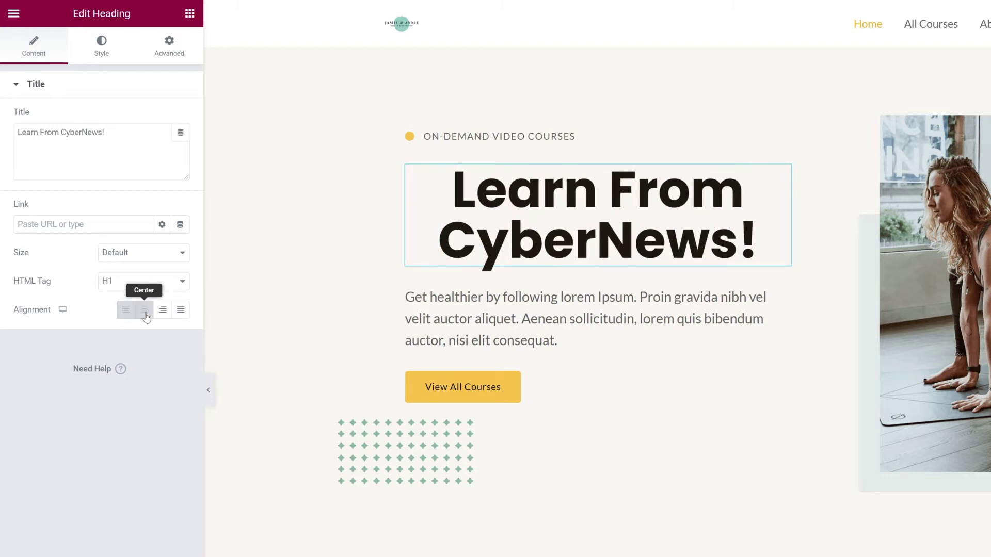
click(163, 312)
click(180, 310)
click(126, 310)
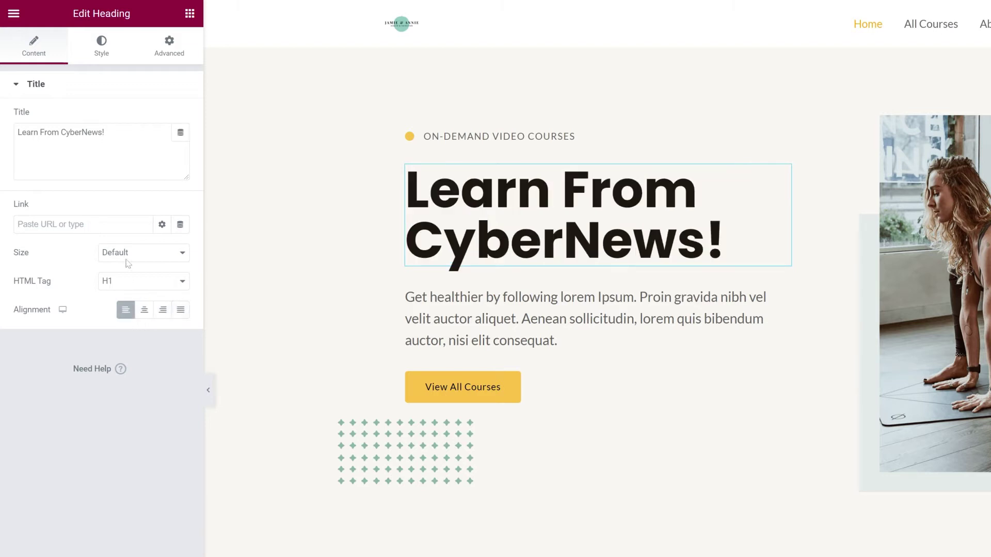
Try red then black for the headline colour and test a text stroke of 6
click(105, 52)
click(181, 117)
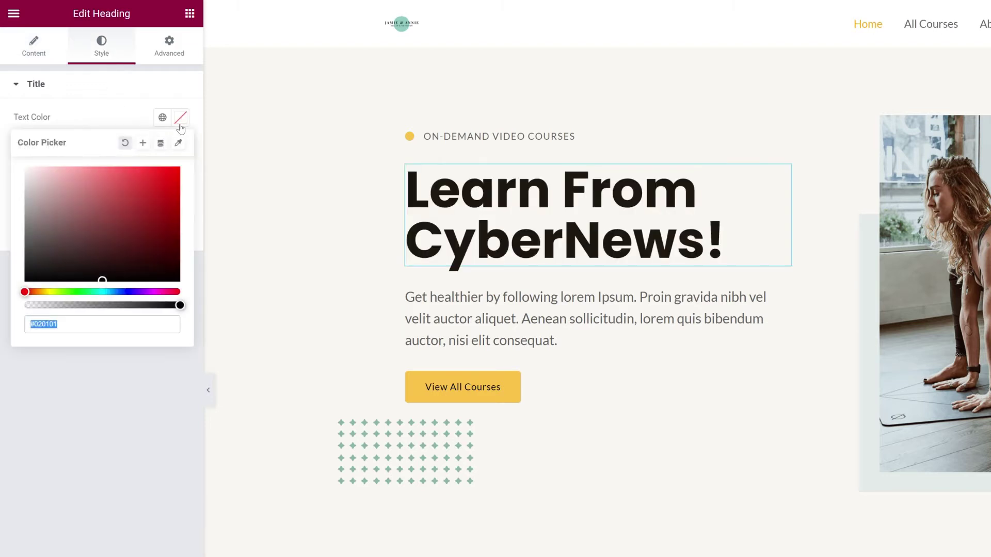
click(108, 208)
drag(108, 207, 92, 280)
click(100, 362)
click(180, 170)
drag(27, 225, 96, 226)
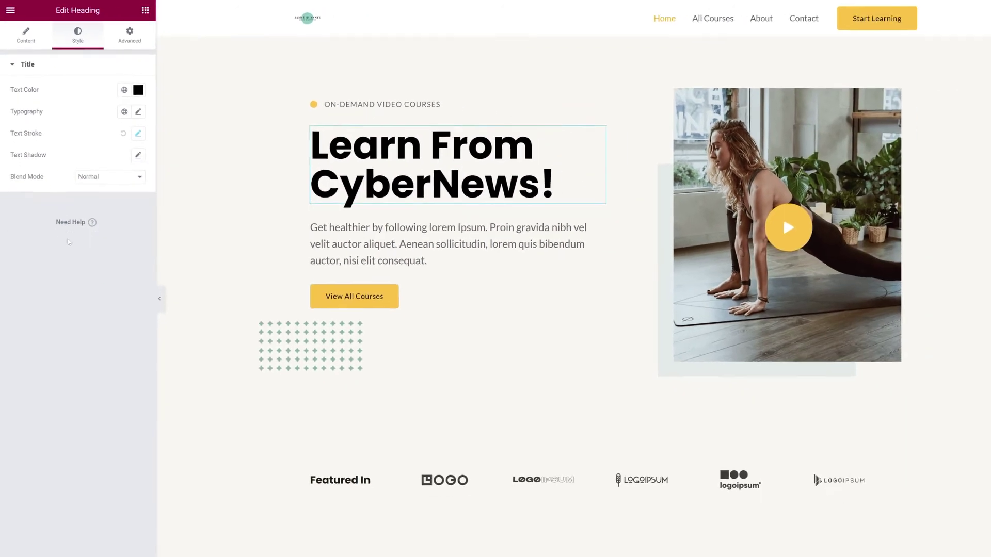
Delete the paragraph below the hero headline
click(645, 310)
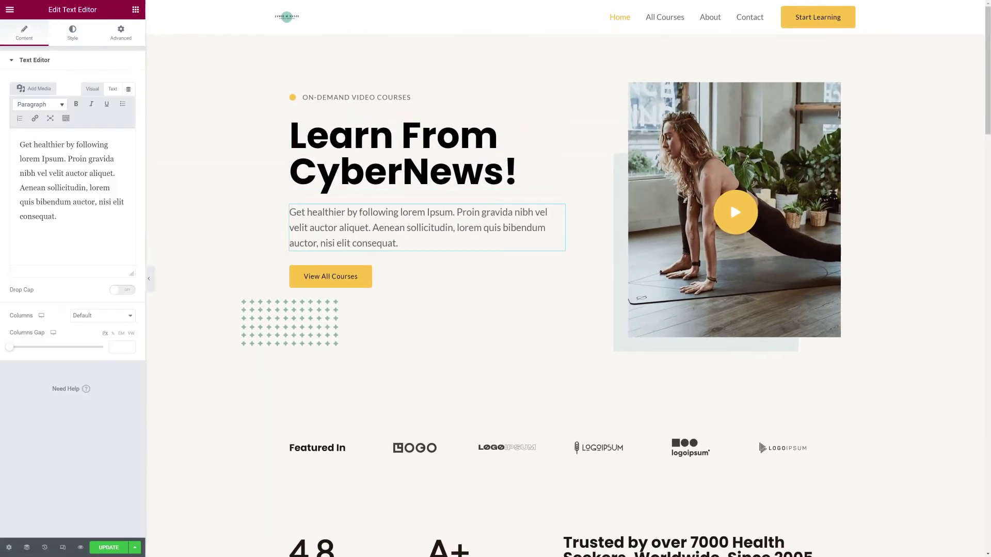
right_click(406, 192)
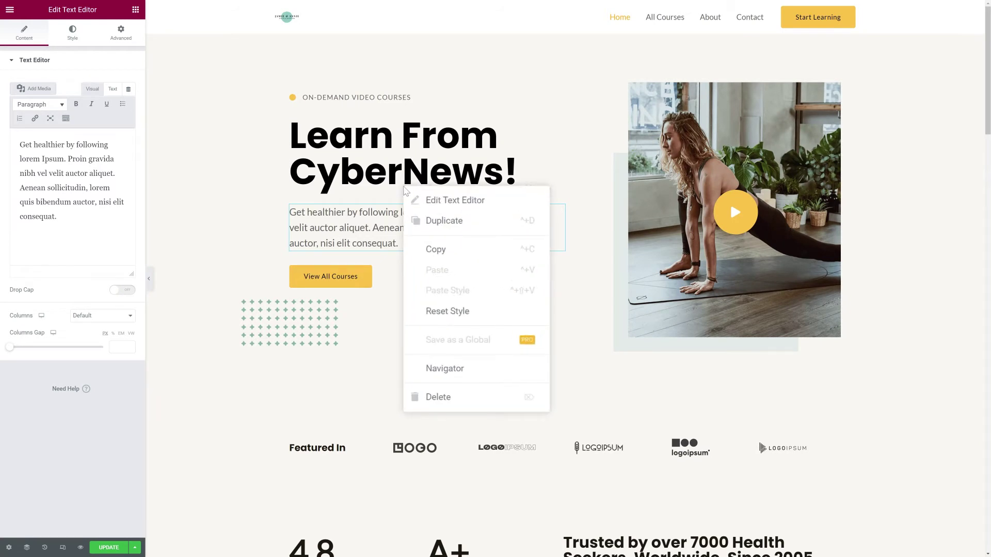
click(458, 397)
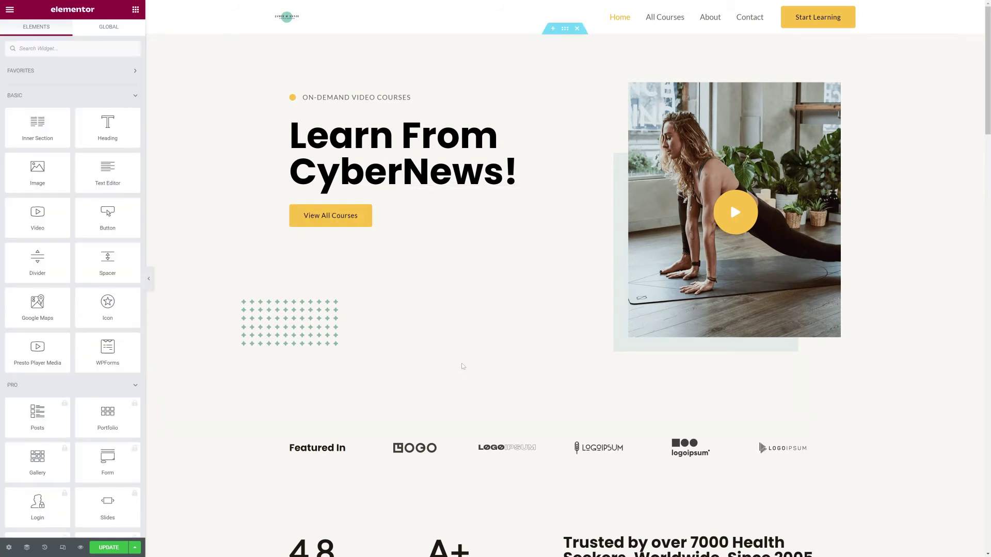
Delete the Featured In logos section from the home page
scroll(460, 361, down, 2)
right_click(452, 354)
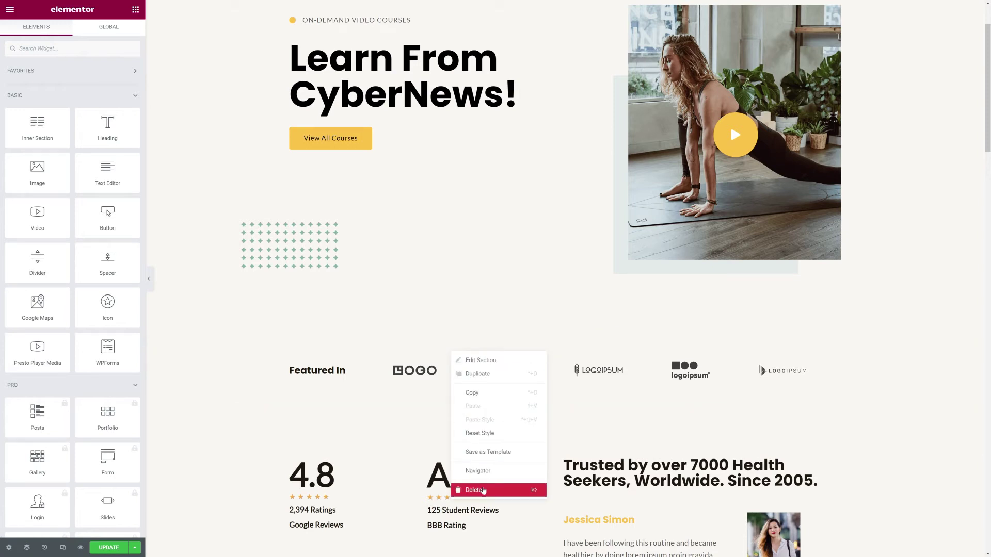
click(483, 490)
scroll(259, 300, up, 2)
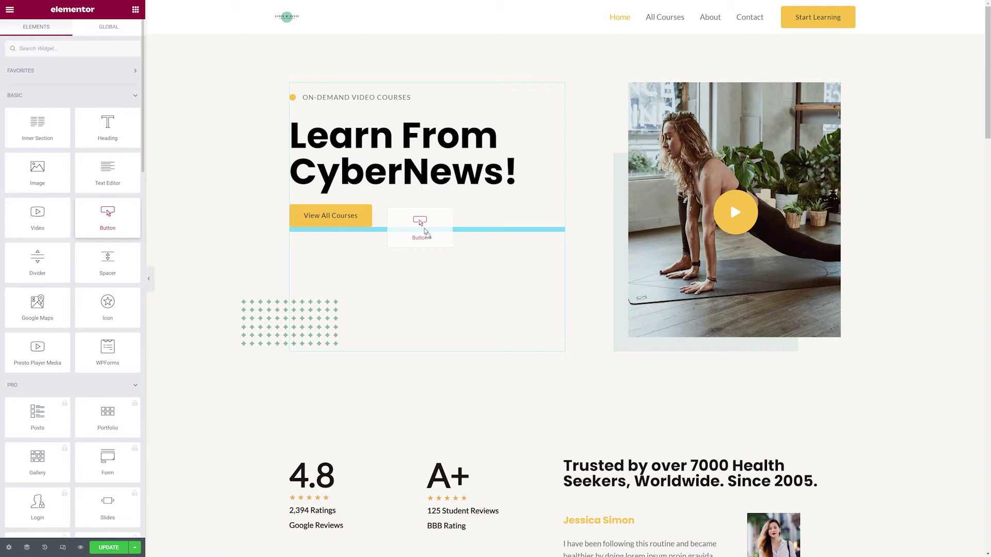
Add a button under View All Courses, move the dotted pattern image, then undo two hero edits
drag(424, 232, 424, 231)
drag(323, 308, 865, 365)
drag(905, 93, 303, 314)
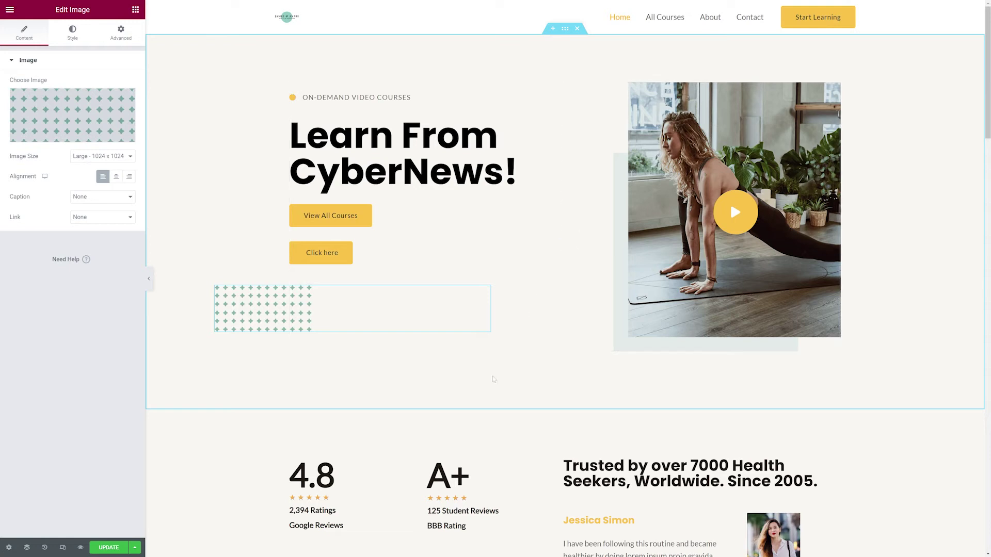
key(ctrl+z)
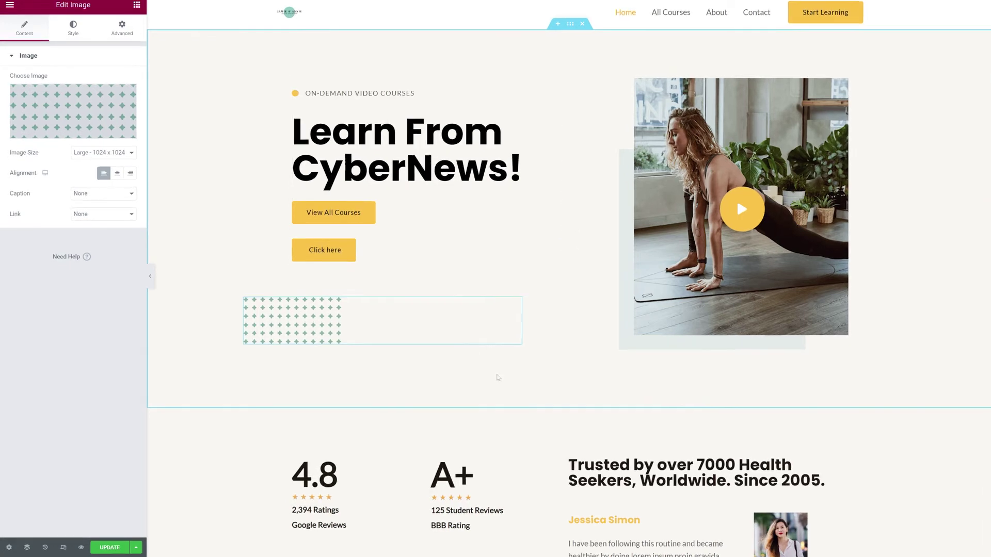
key(ctrl+z)
key(ctrl+z)
key(ctrl+z)
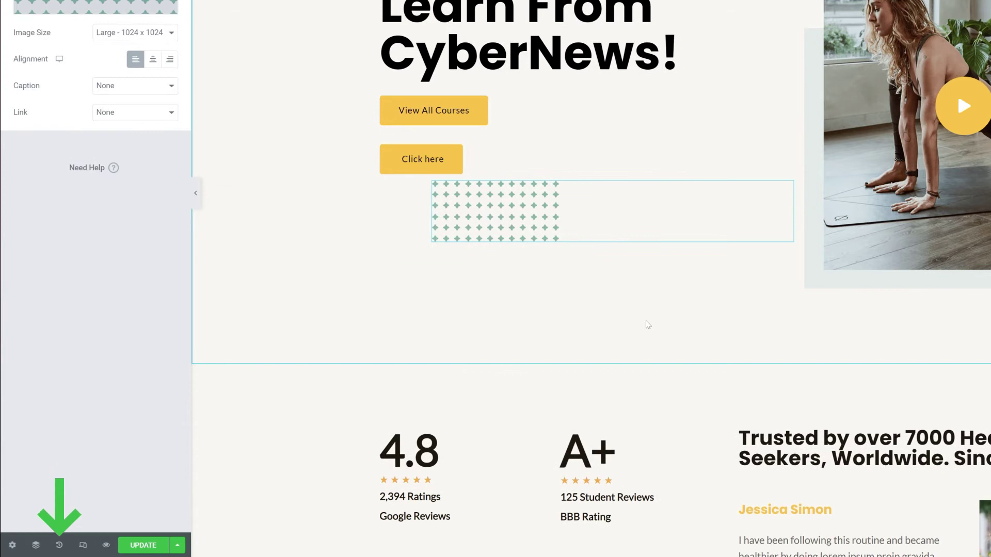
key(ctrl+z)
key(ctrl+z)
key(ctrl+z)
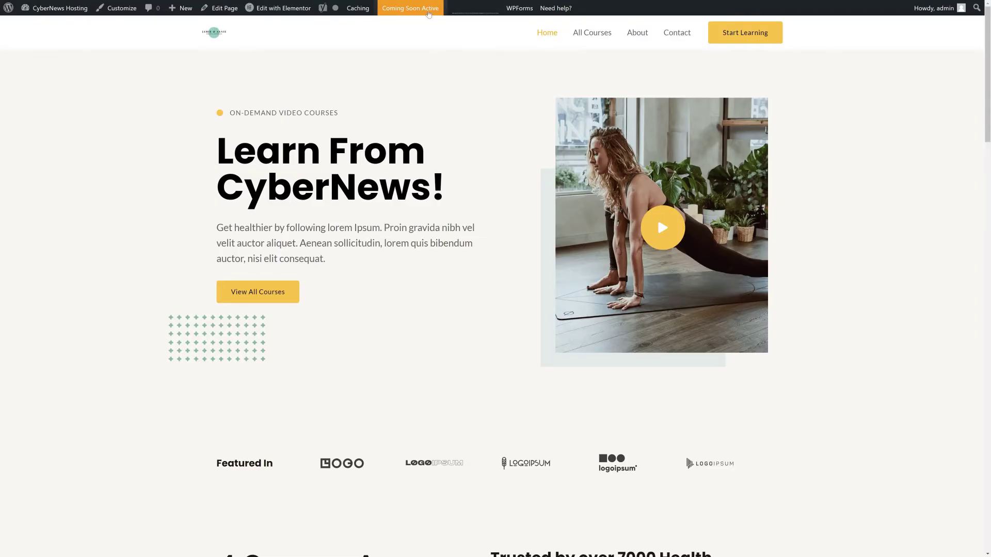
Go from the Coming Soon settings to the Bluehost Staging page in WordPress admin
click(427, 12)
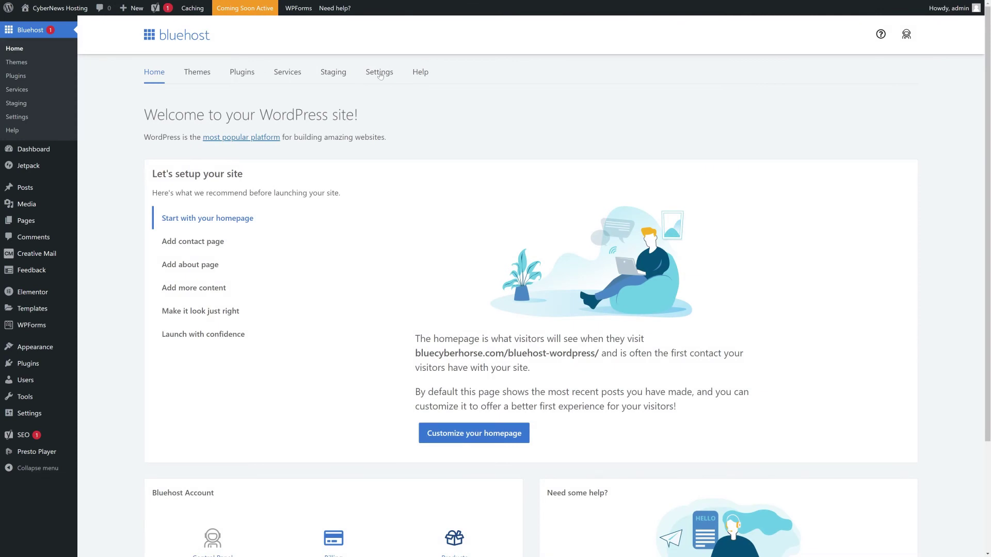
click(379, 75)
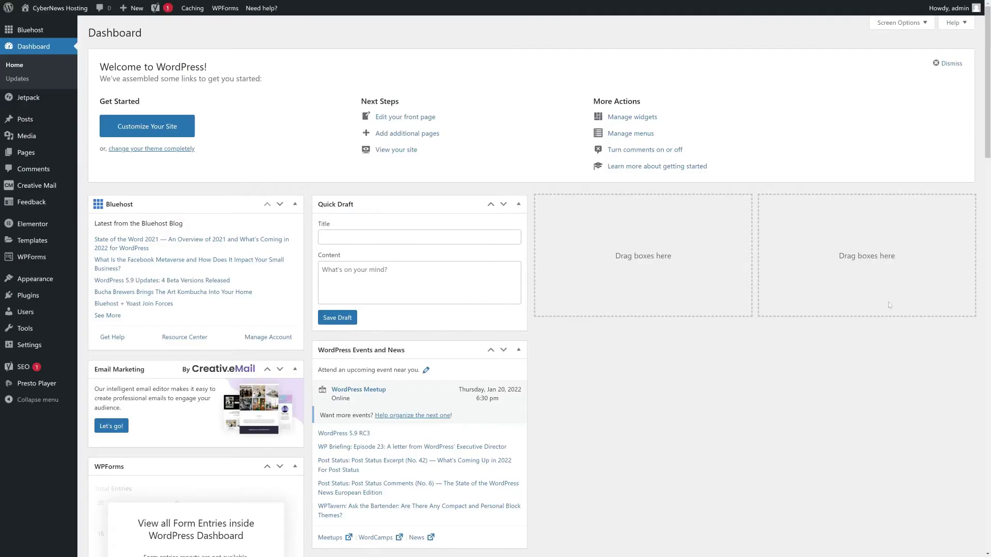
mouse_move(48, 33)
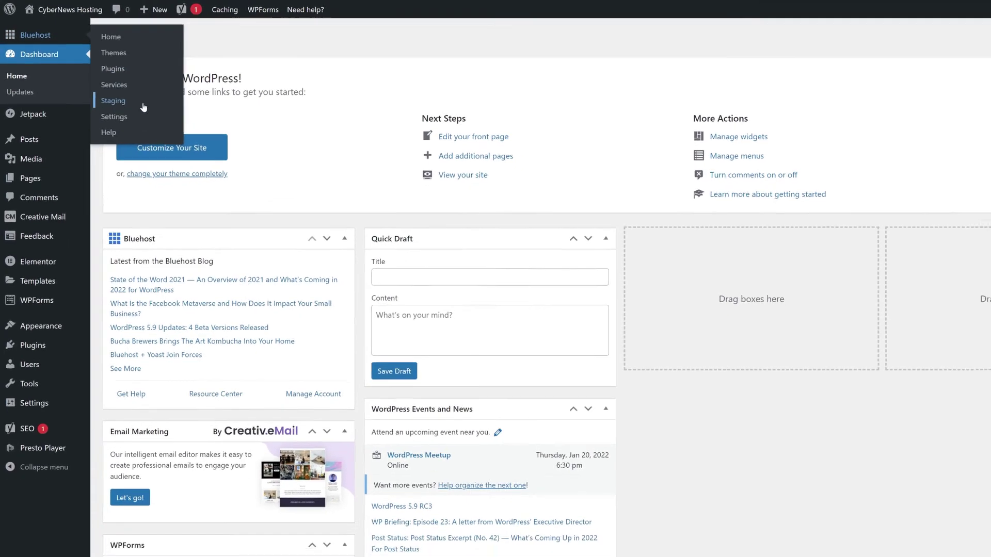
click(118, 105)
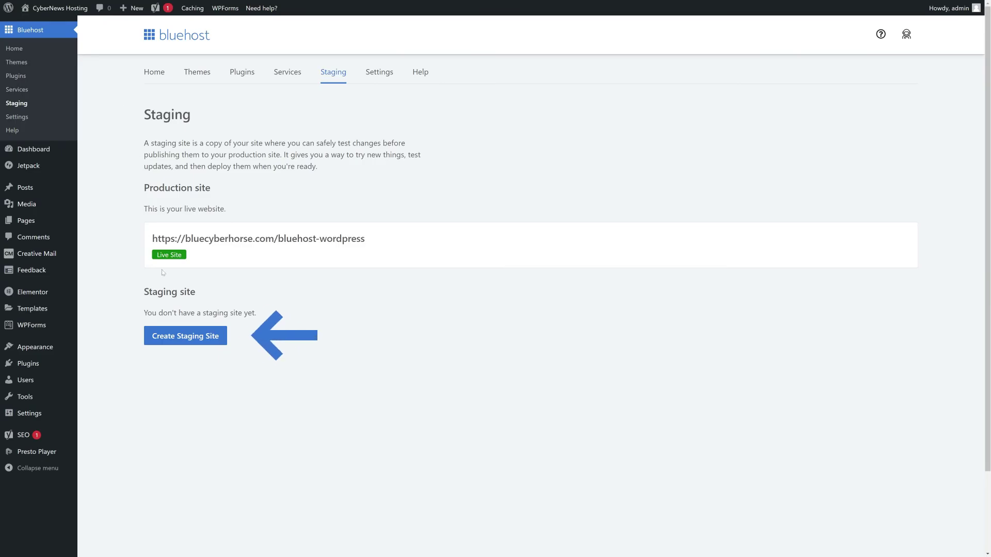
Start creating a staging site and bring up the Premium Services list
click(173, 337)
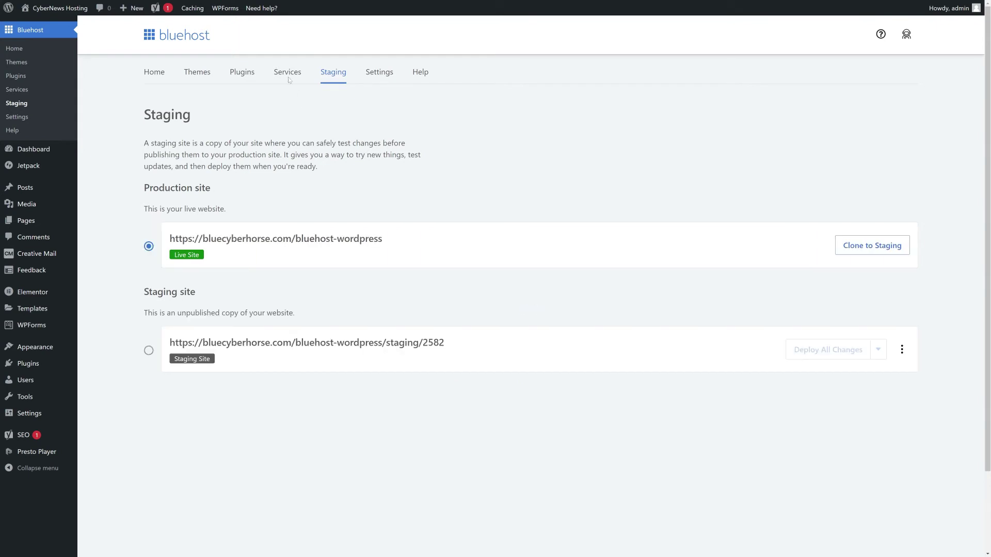
click(287, 72)
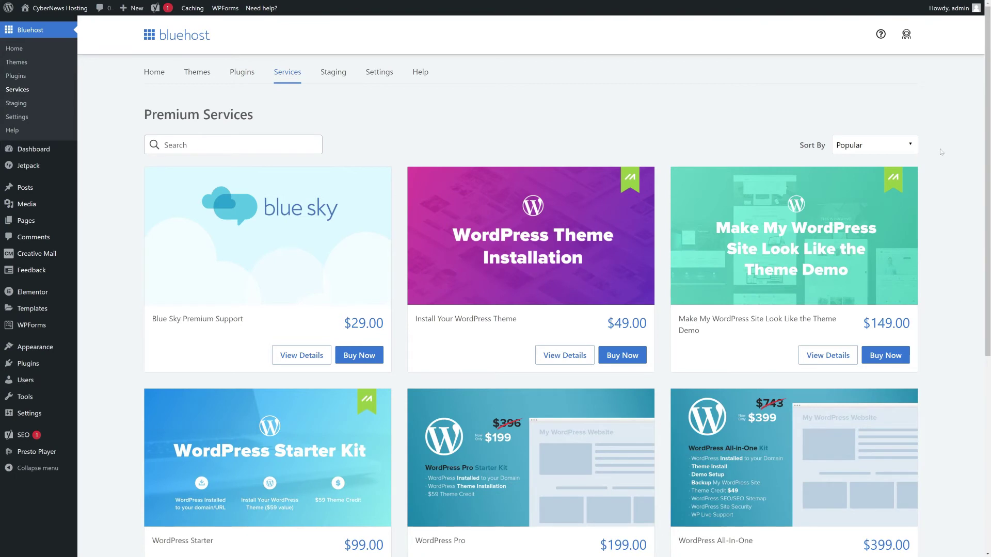
Scroll through the Premium Services list, check the Help page, and end on Premium Plugins
scroll(941, 151, down, 2)
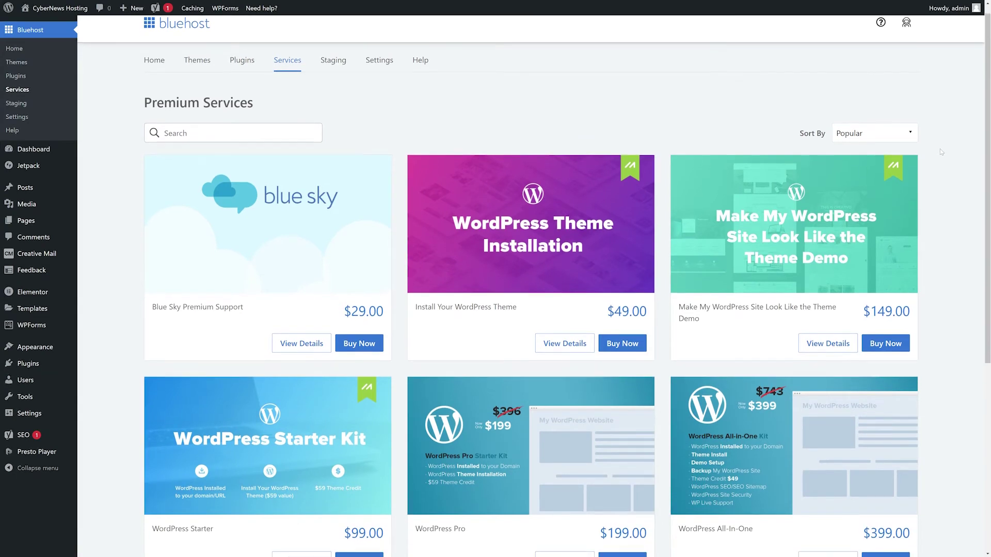
scroll(942, 152, down, 2)
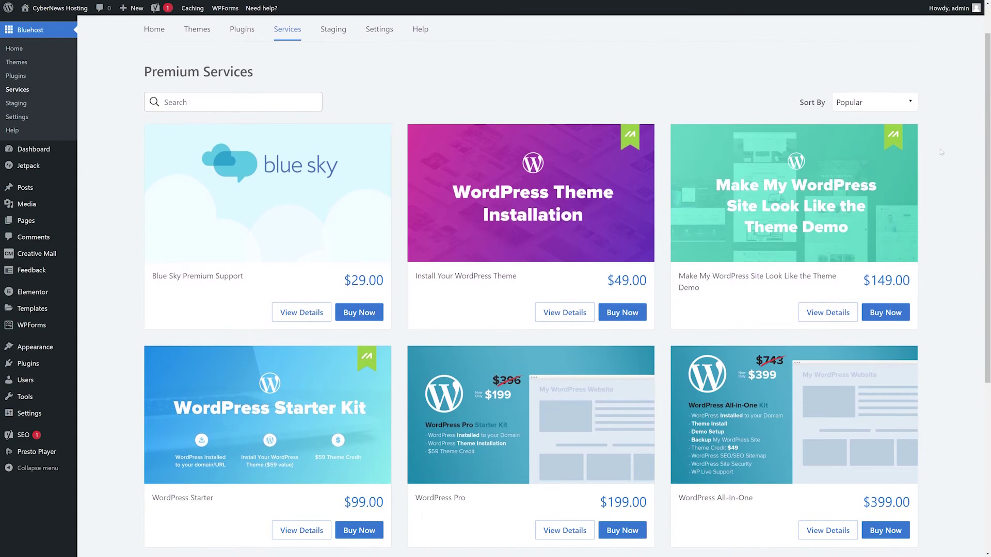
scroll(941, 151, down, 2)
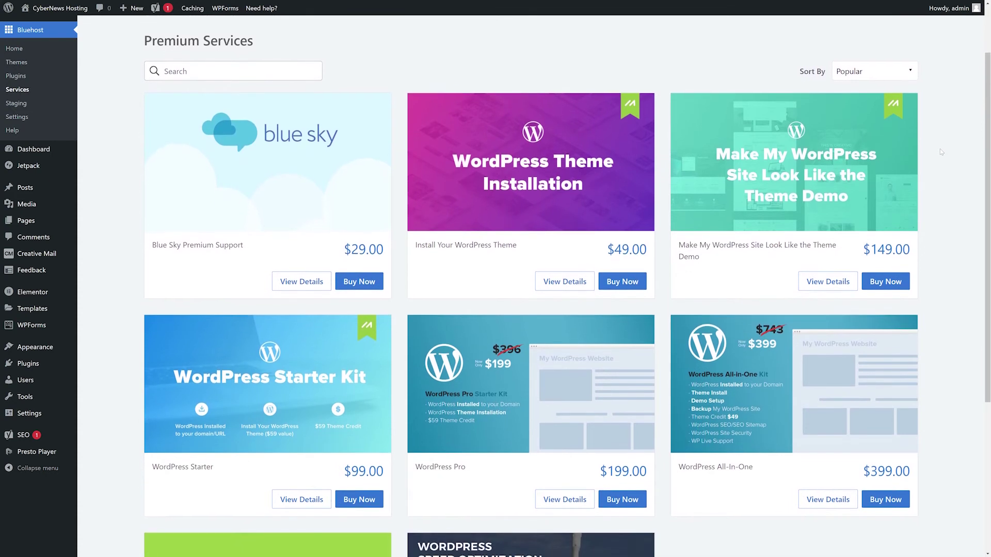
scroll(941, 152, down, 2)
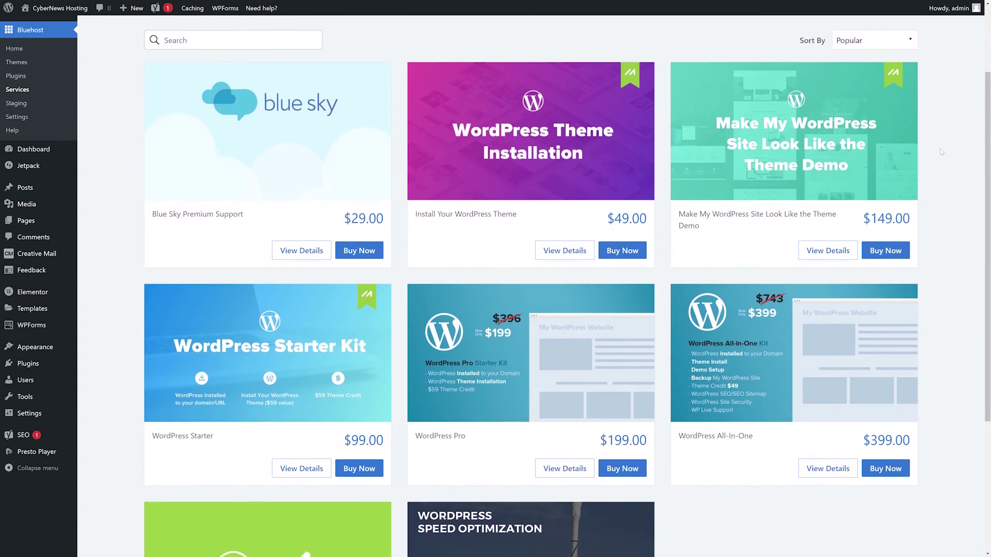
scroll(941, 152, down, 2)
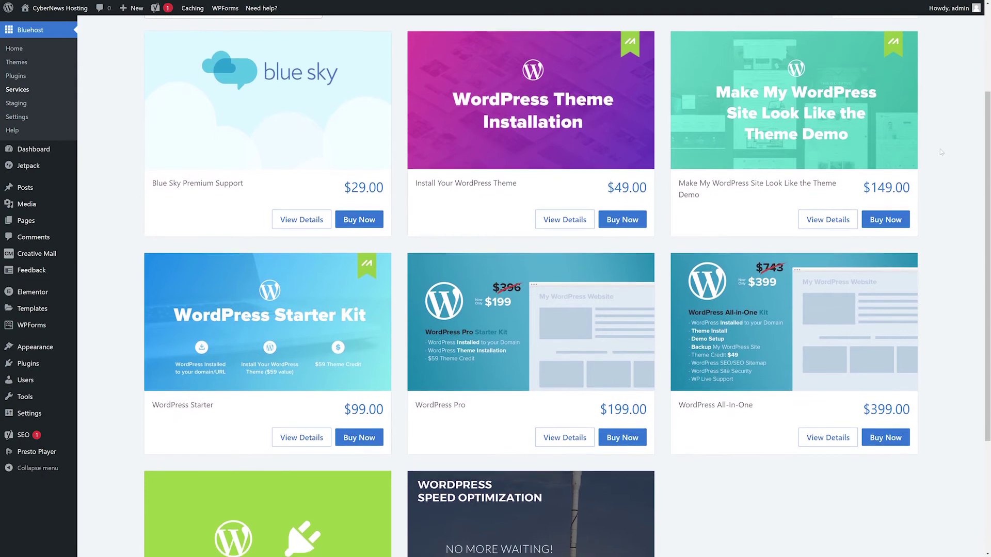
scroll(941, 152, down, 2)
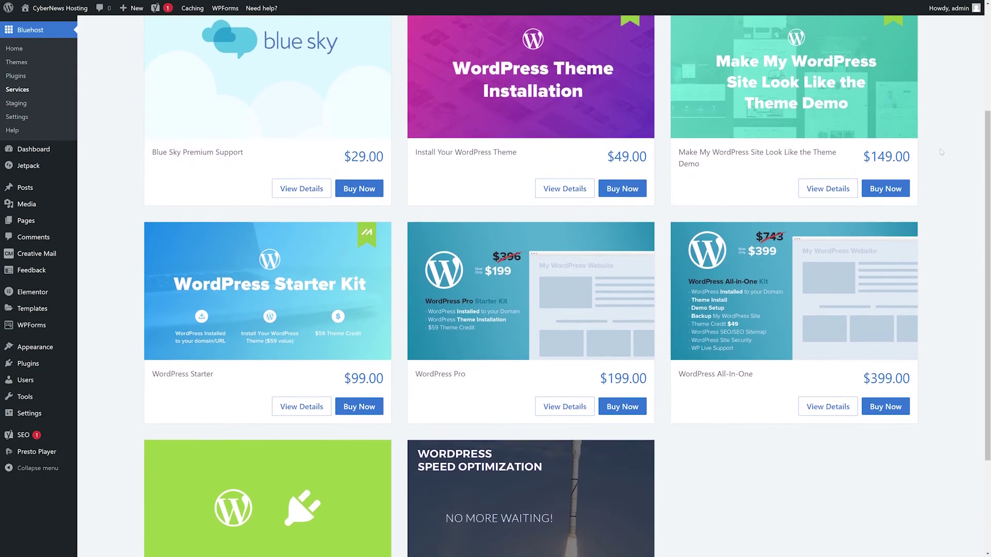
scroll(941, 152, down, 2)
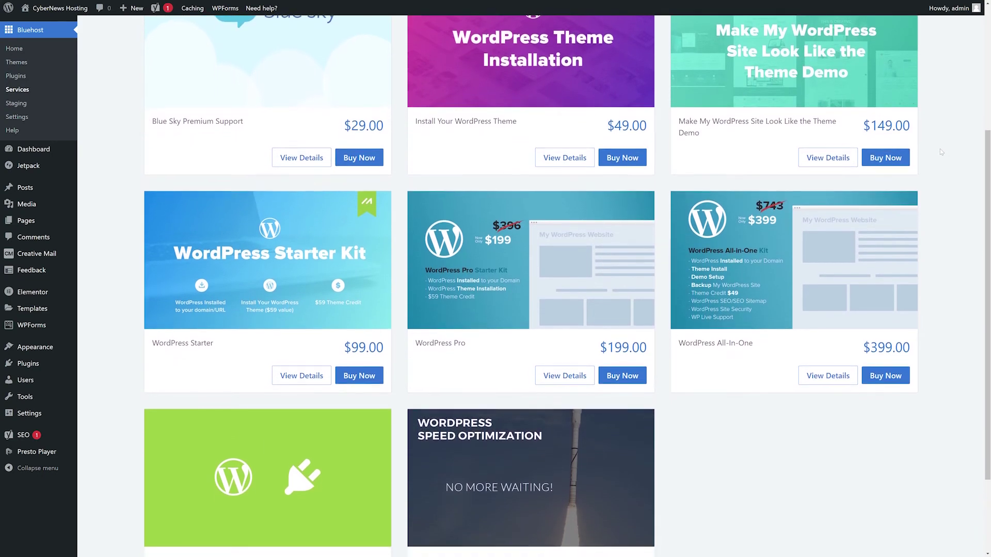
scroll(941, 152, down, 2)
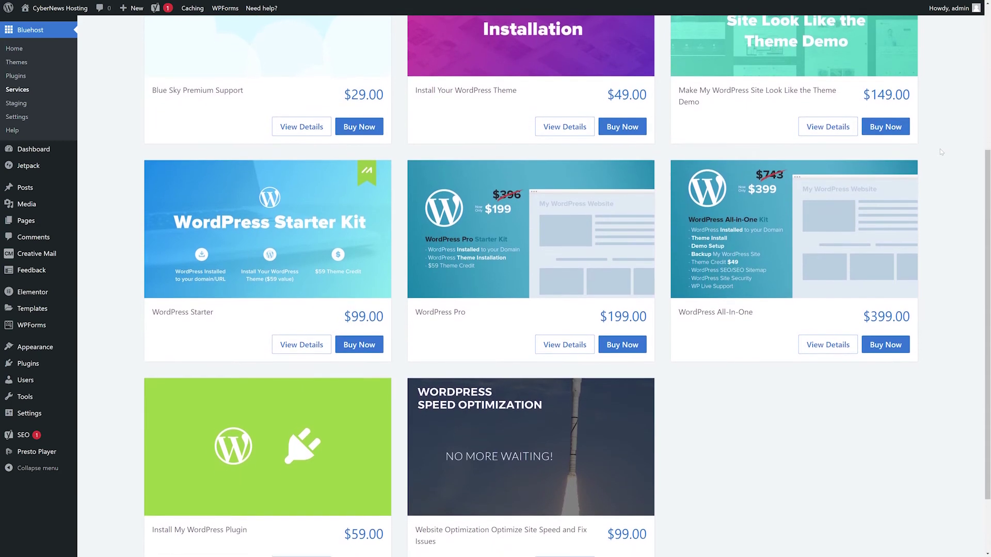
scroll(940, 152, down, 1)
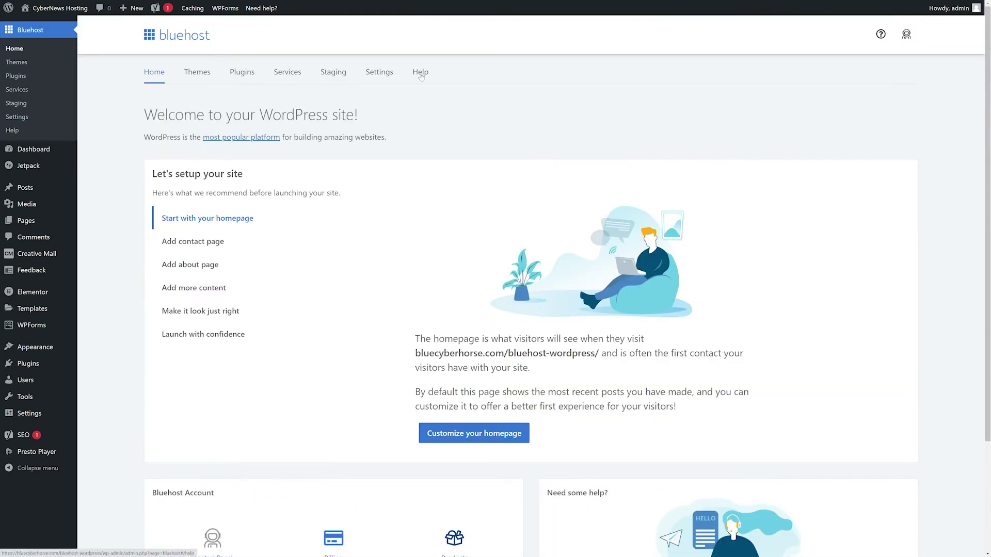
click(421, 74)
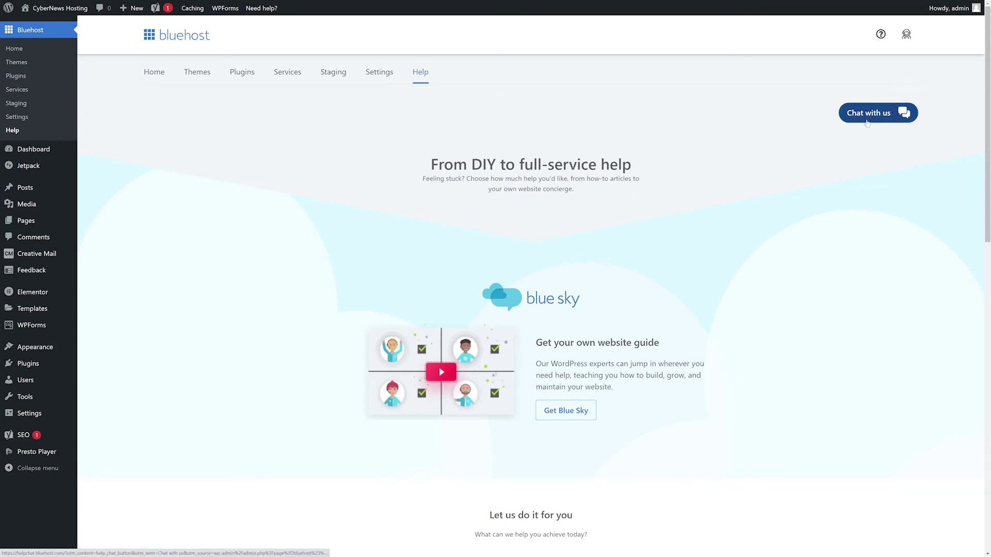
click(243, 75)
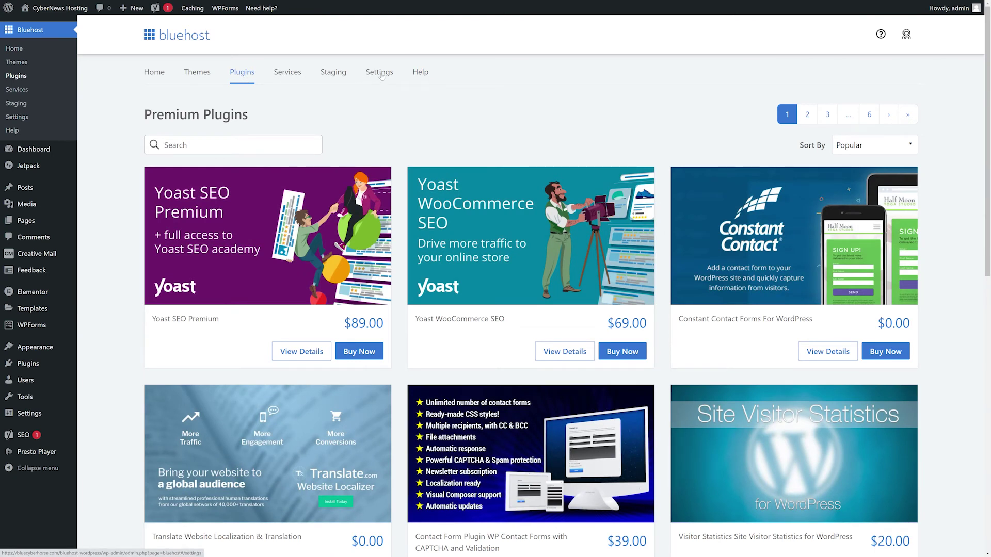
Scroll down and back up through the Premium Plugins catalogue
scroll(433, 190, down, 10)
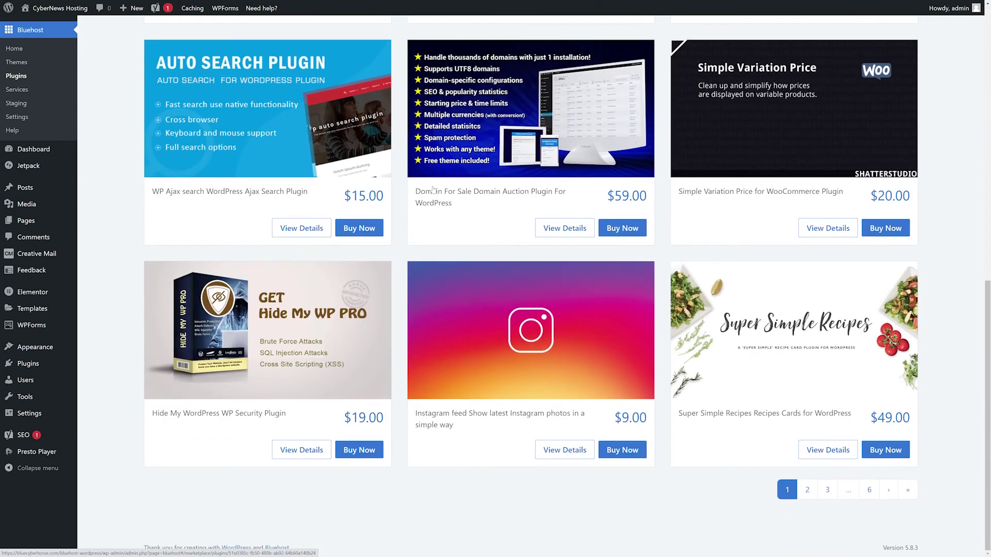
scroll(433, 190, up, 10)
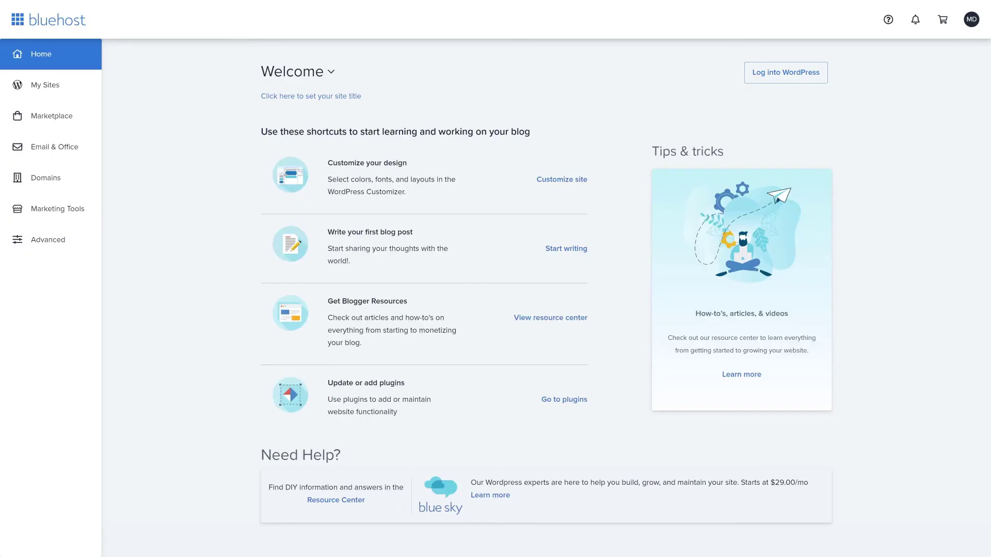
click(64, 148)
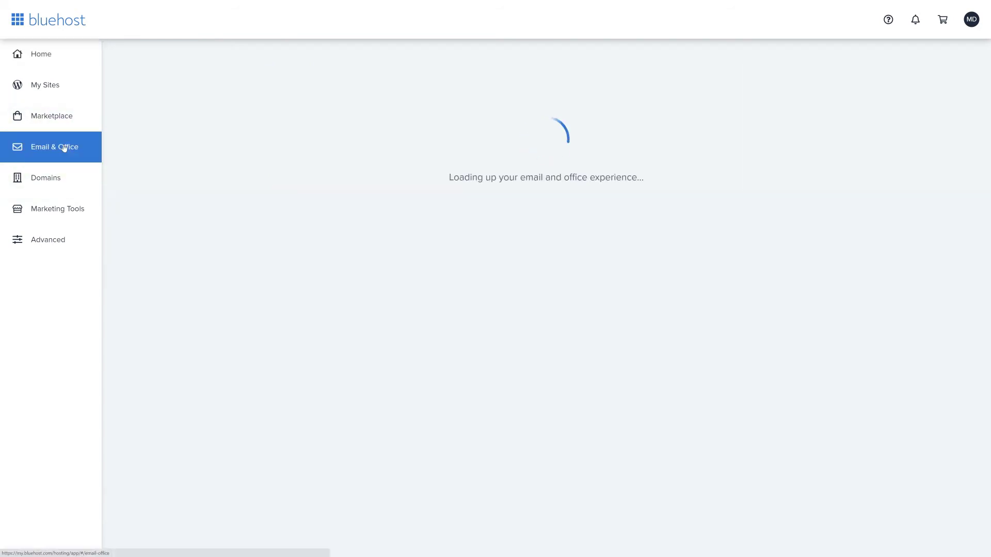
click(795, 132)
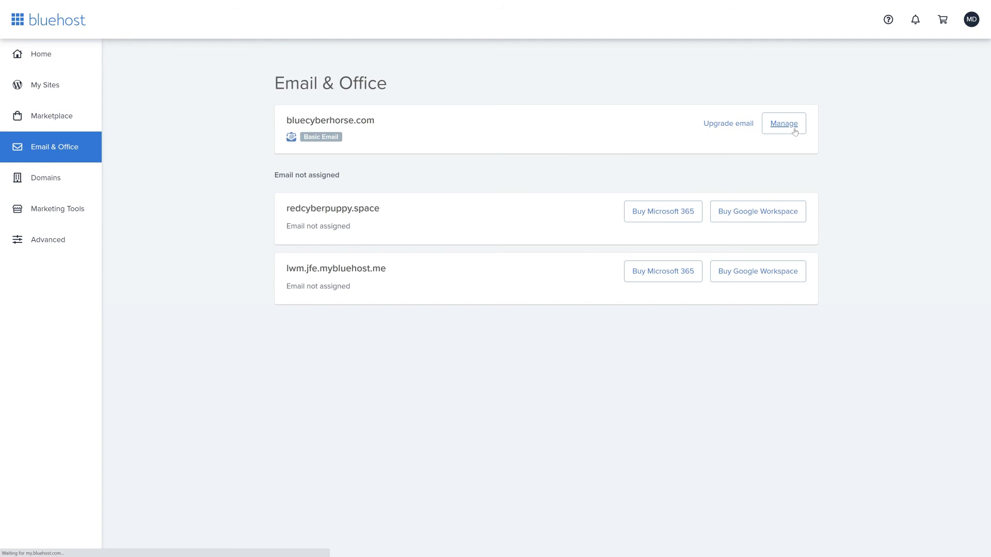
click(742, 253)
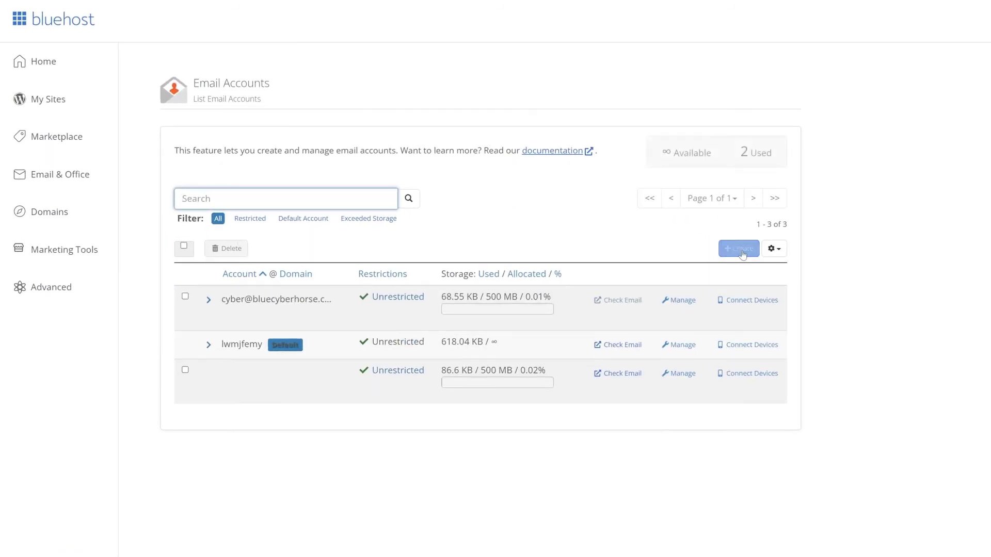
click(454, 254)
click(420, 301)
click(310, 345)
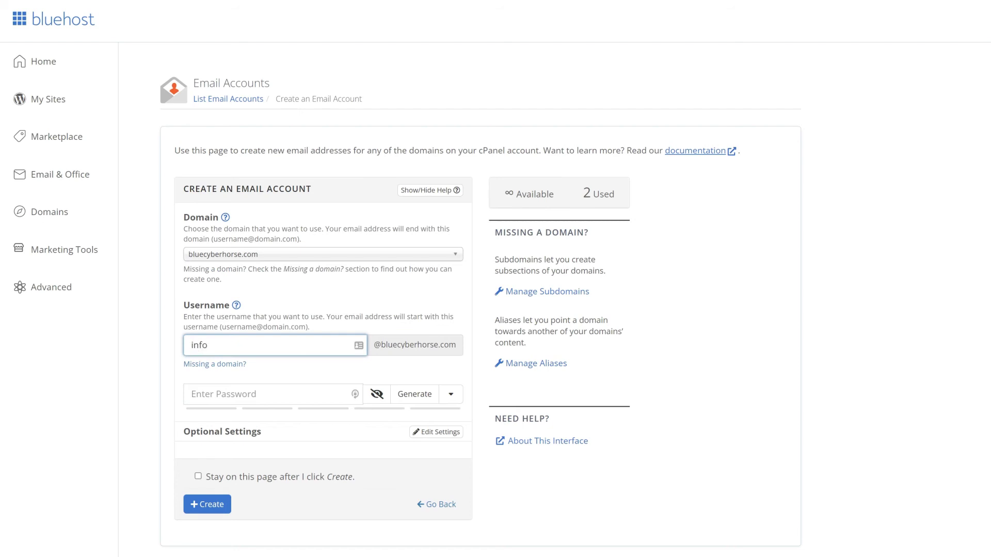
key(Tab)
text(••••••)
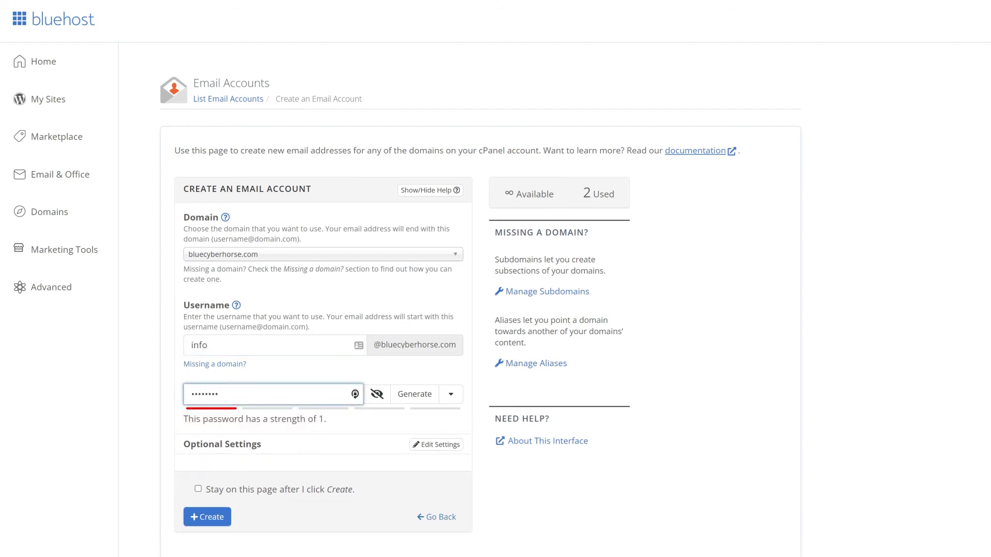
click(207, 518)
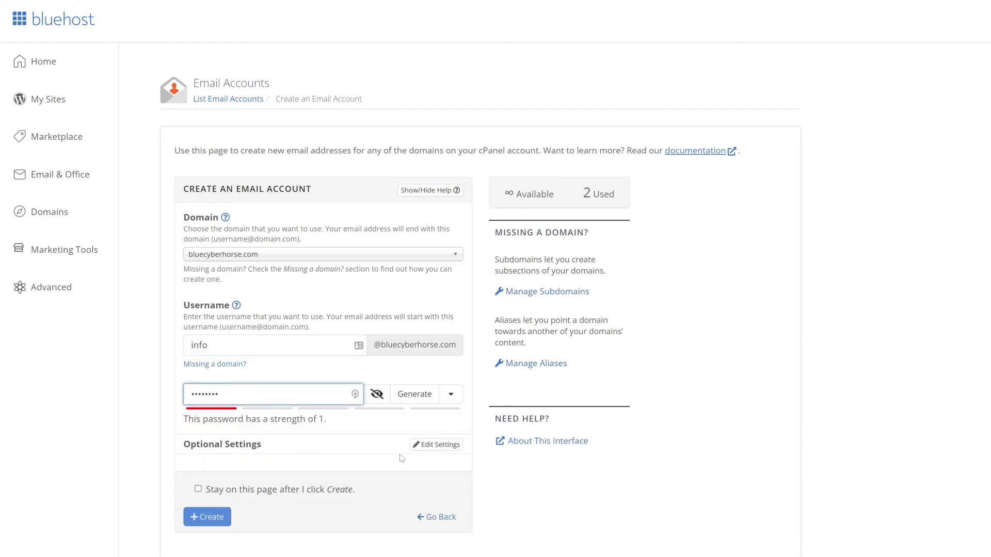
click(436, 445)
scroll(372, 283, down, 6)
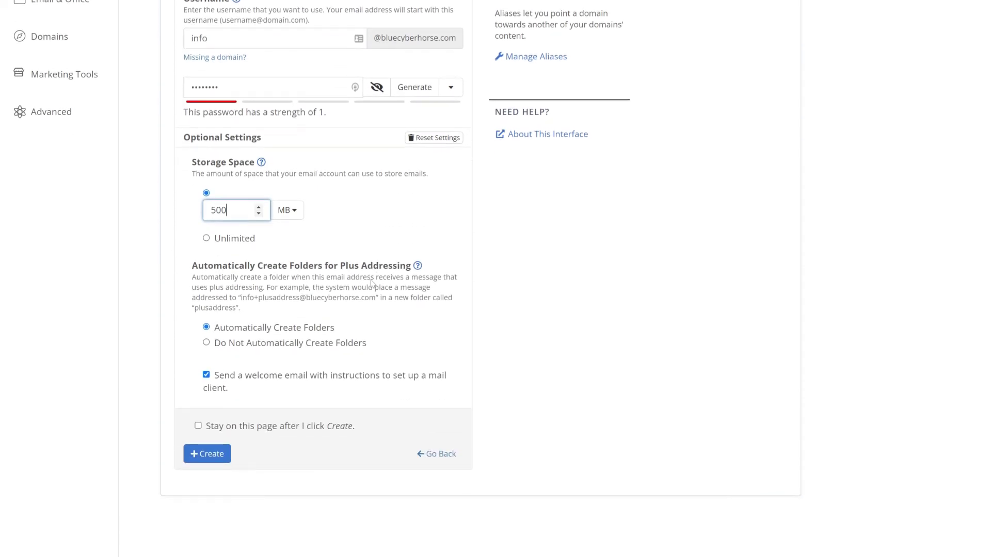
click(209, 454)
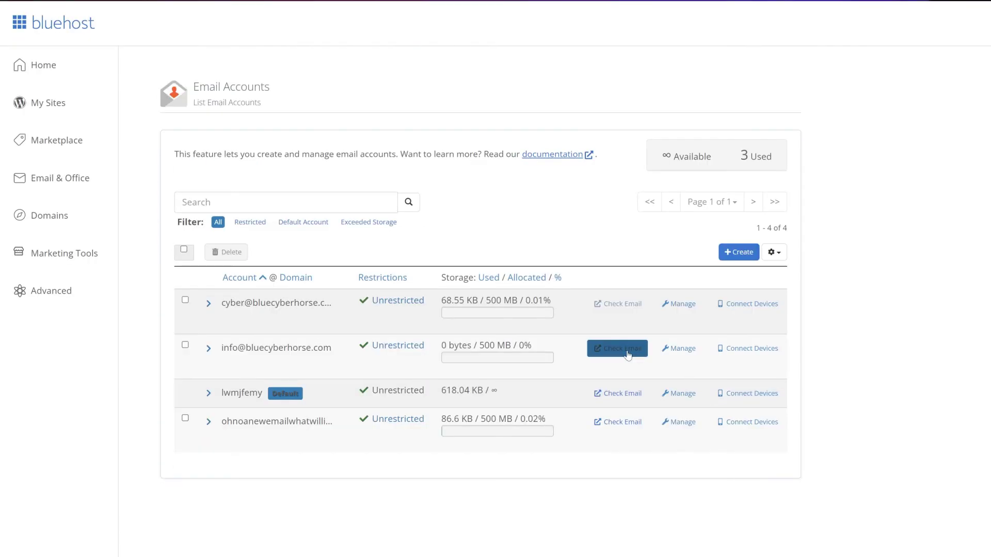
click(627, 353)
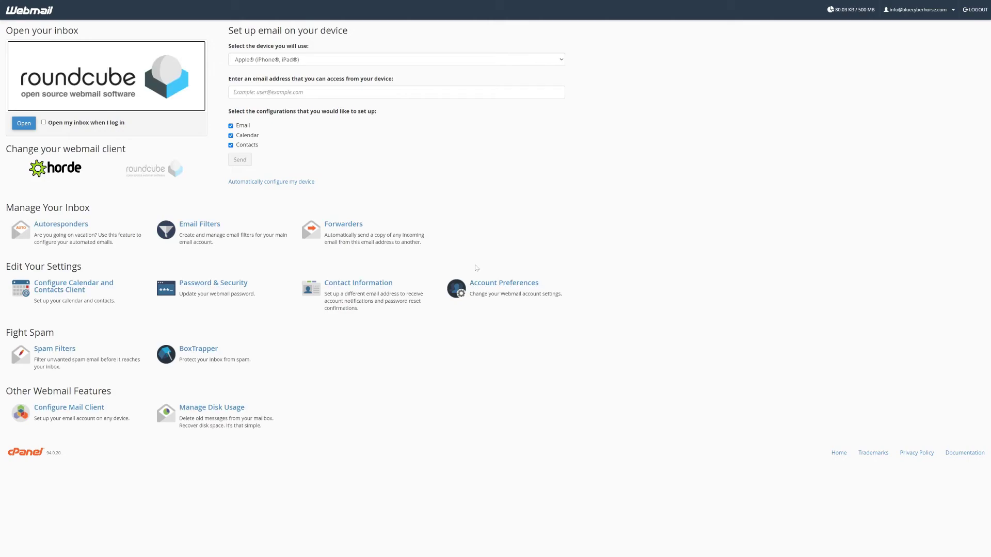
click(20, 127)
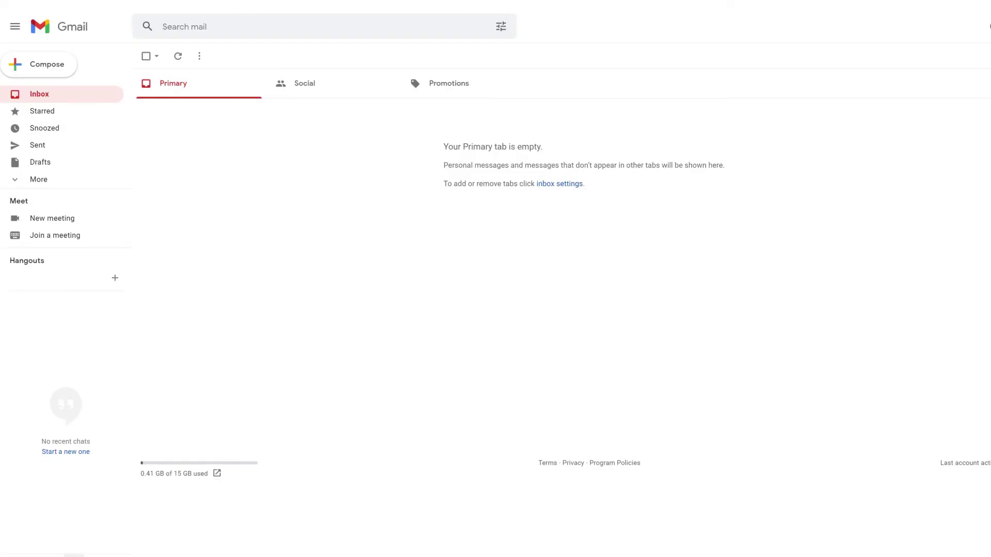
Go to Gmail's Accounts and Import settings and begin adding a mail account
click(49, 181)
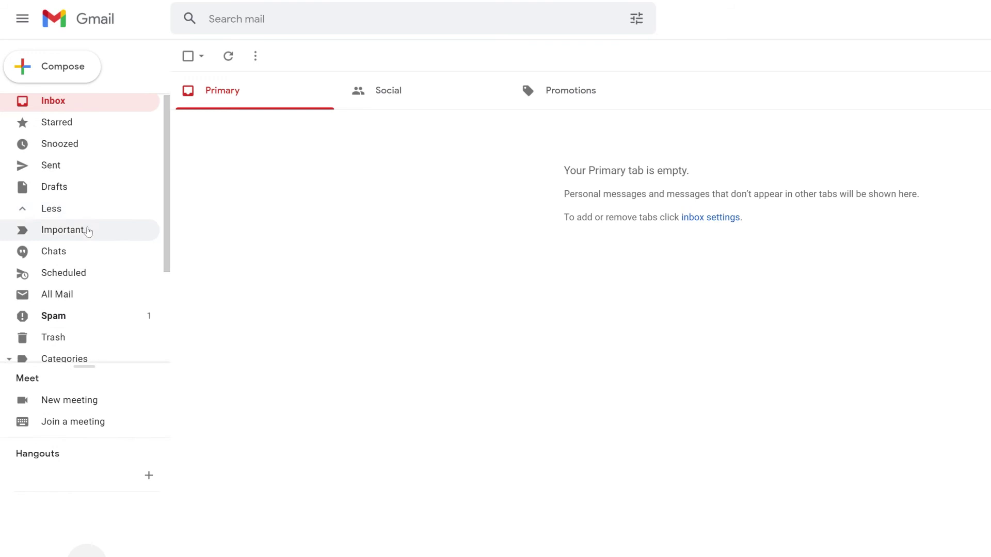
scroll(87, 231, down, 3)
click(93, 330)
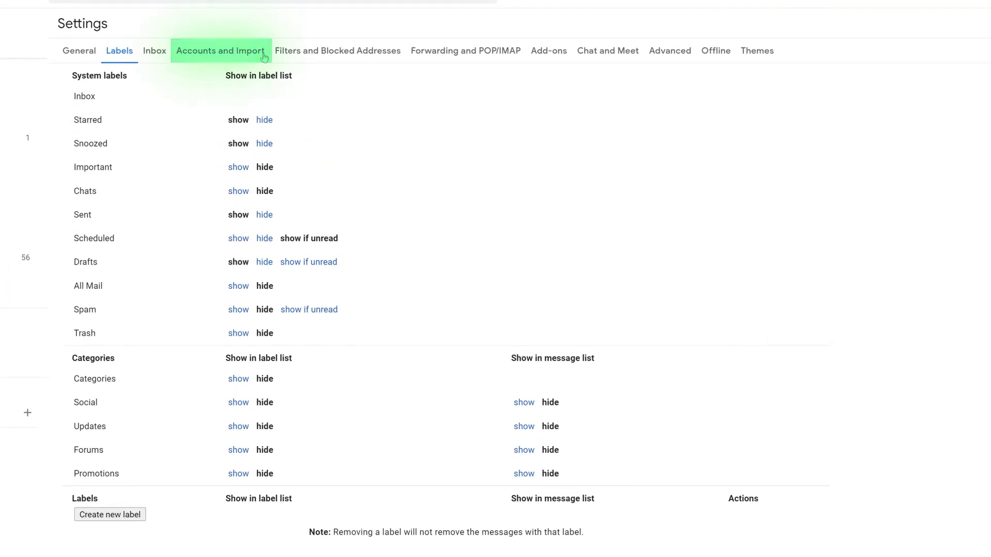
click(264, 56)
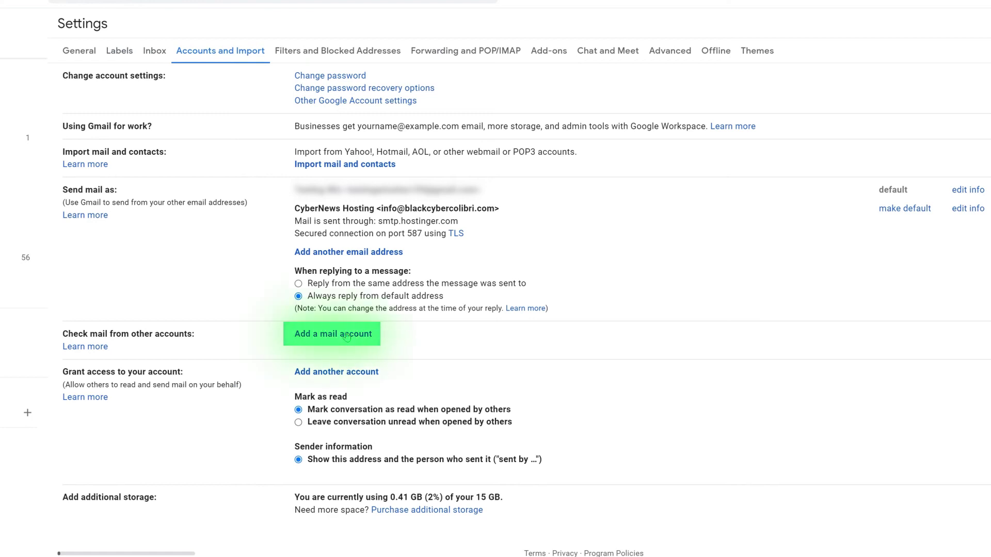
click(333, 334)
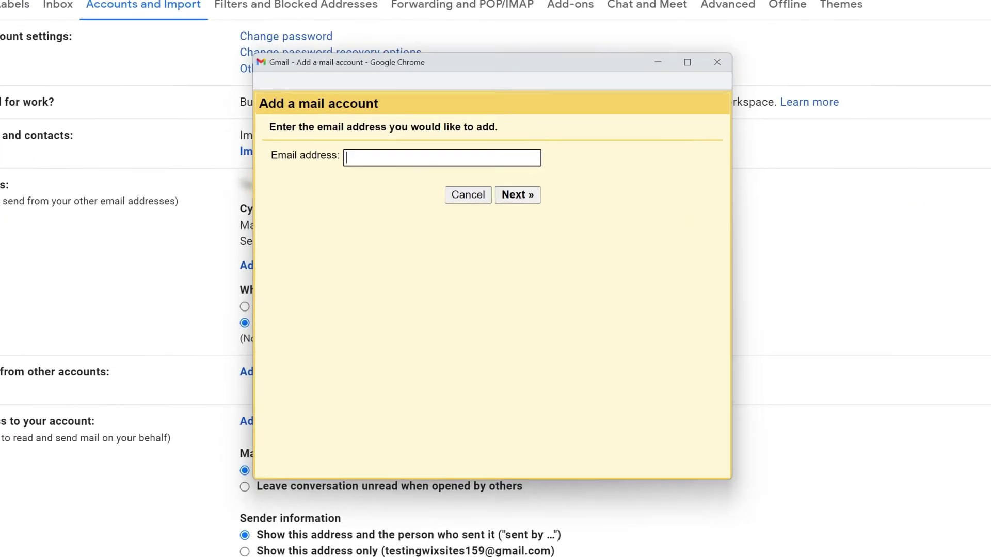
key(ctrl+v)
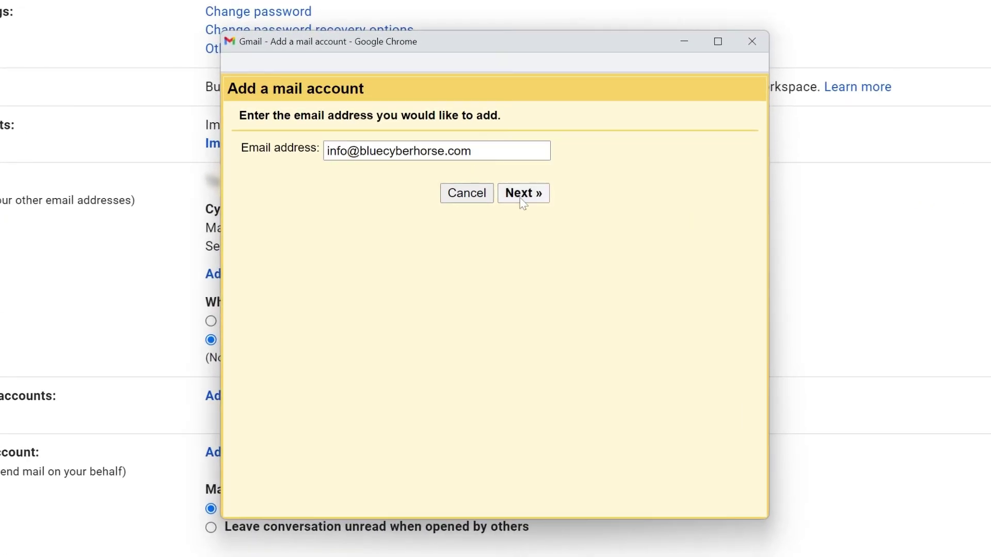
click(517, 195)
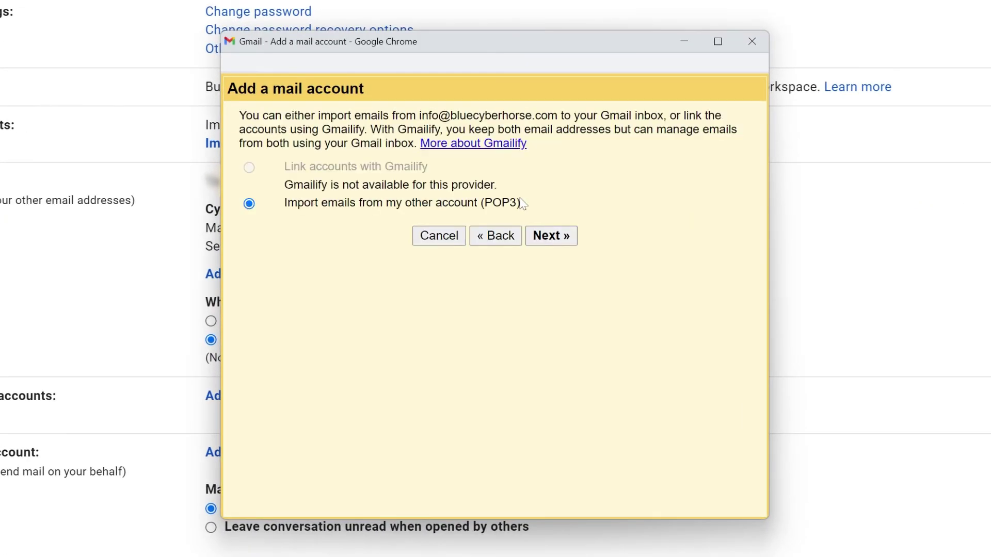
click(542, 239)
drag(384, 170, 282, 191)
key(ctrl+v)
key(Tab)
key(ctrl+v)
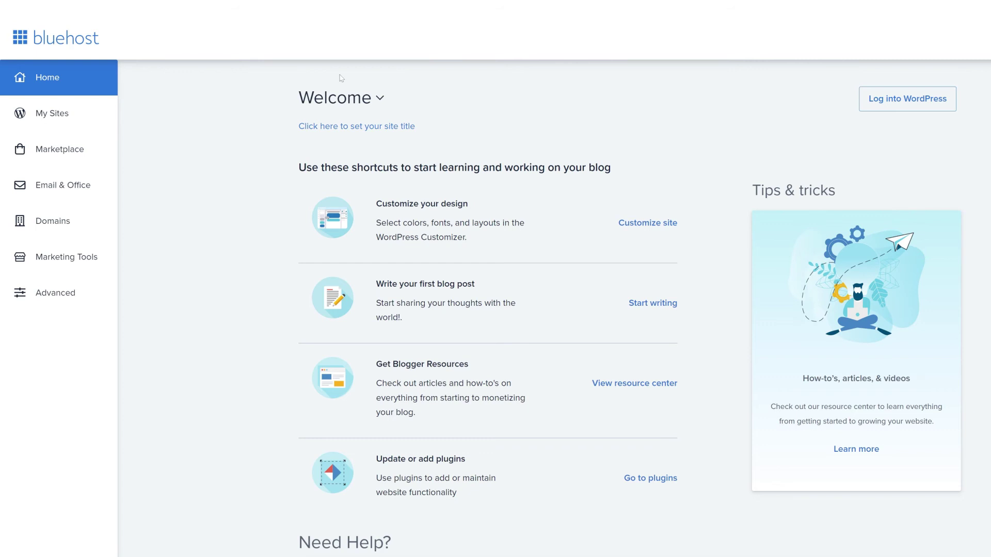
Copy incoming server mail.bluecyberhorse.com from Bluehost's manual settings into Gmail's POP server field
click(63, 185)
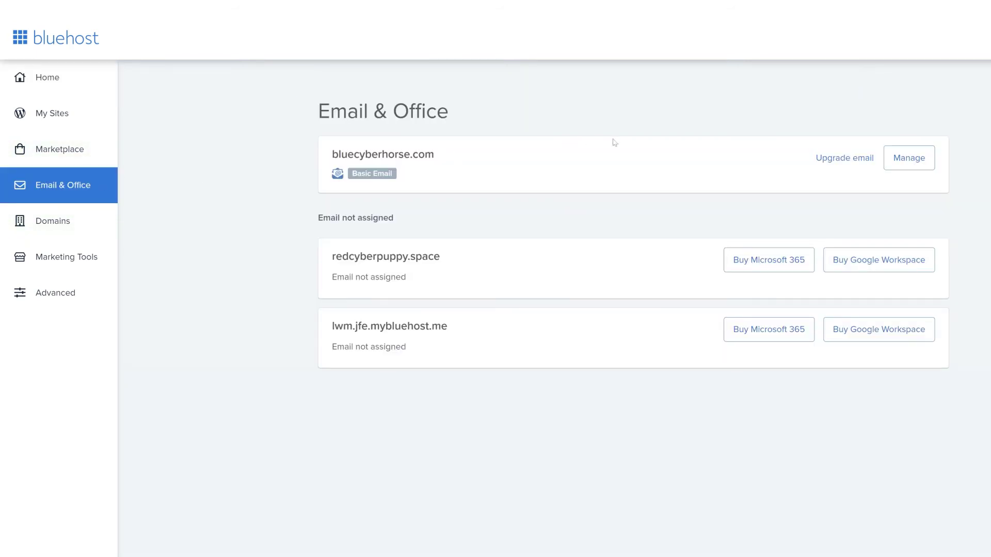
click(910, 158)
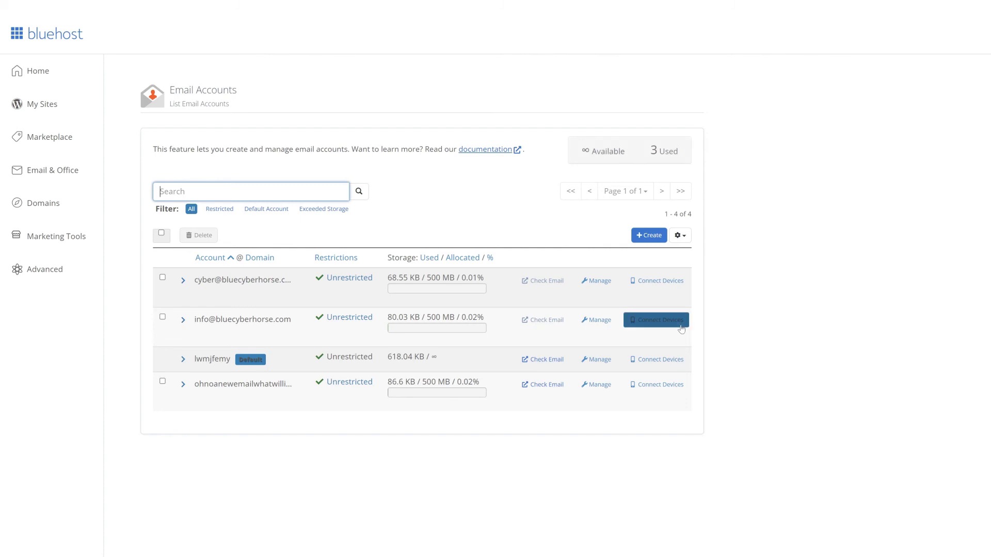
click(659, 320)
scroll(720, 311, down, 2)
scroll(720, 311, down, 3)
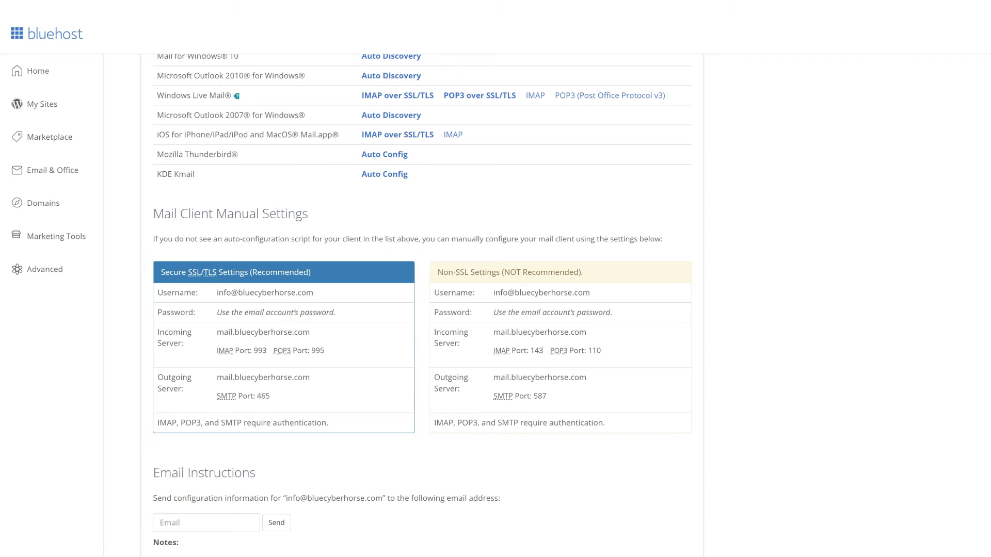
drag(216, 332, 306, 329)
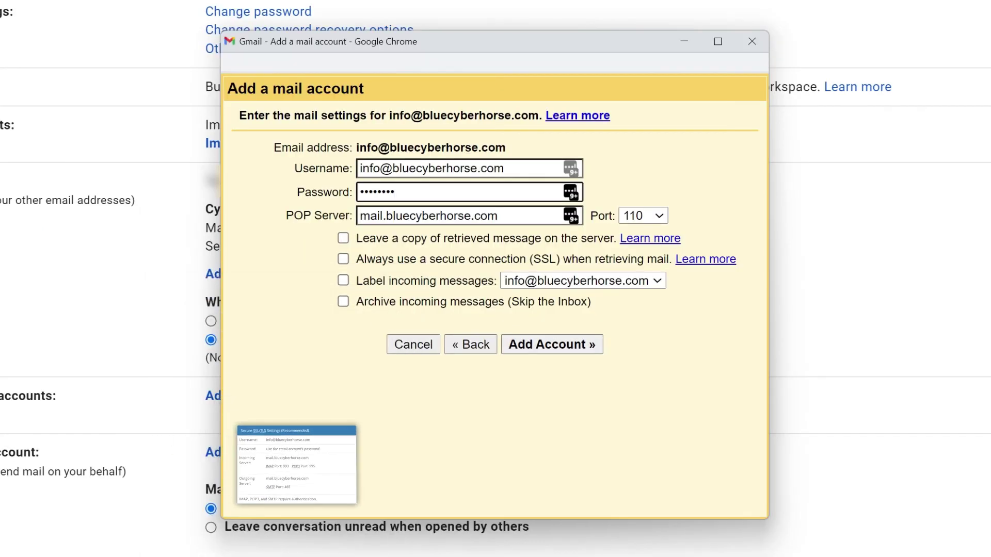
drag(499, 216, 356, 217)
text(mail.bluecyberhorse.com)
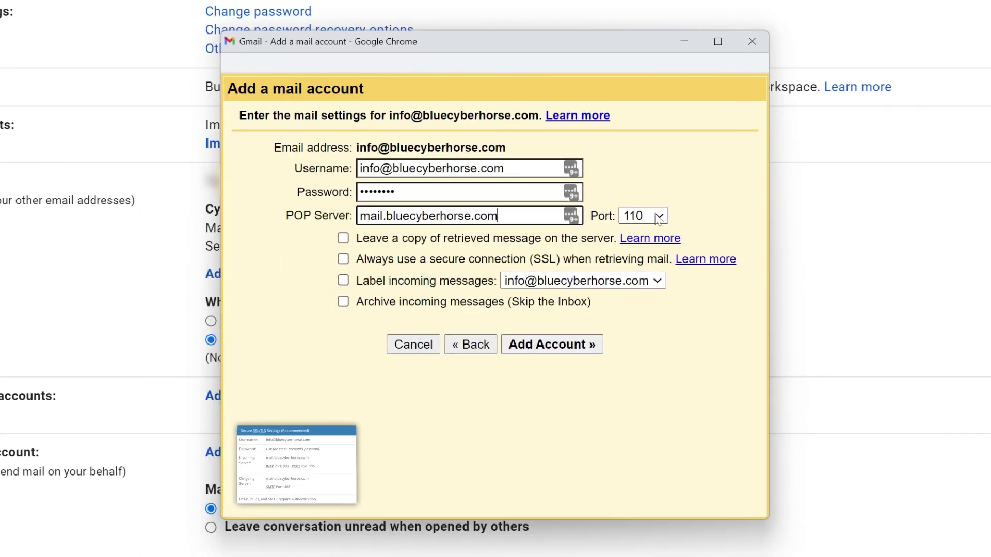
Add the POP3 account on port 995 with SSL, leaving server copies and labelling mail, and choose to send as it
click(648, 215)
click(641, 278)
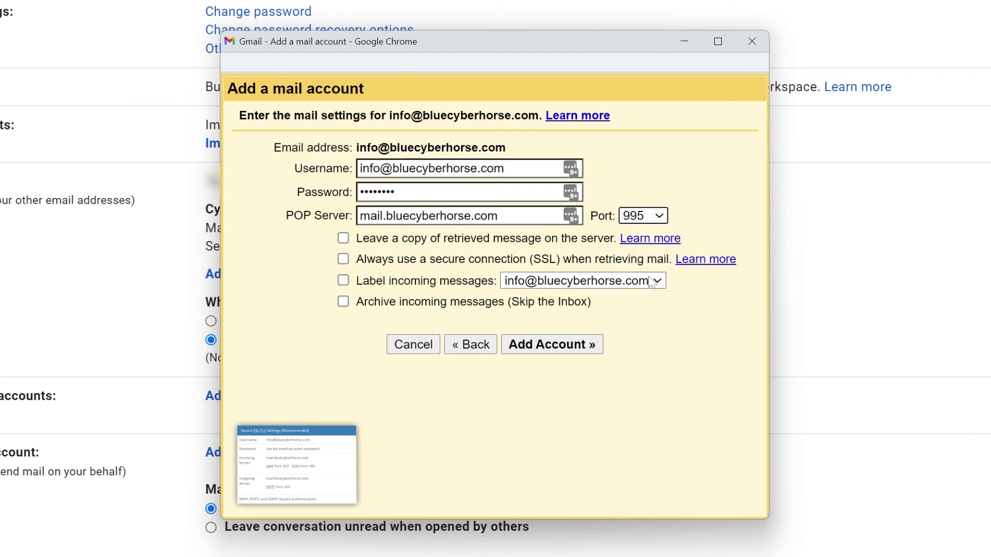
click(467, 262)
click(460, 239)
click(445, 280)
click(522, 344)
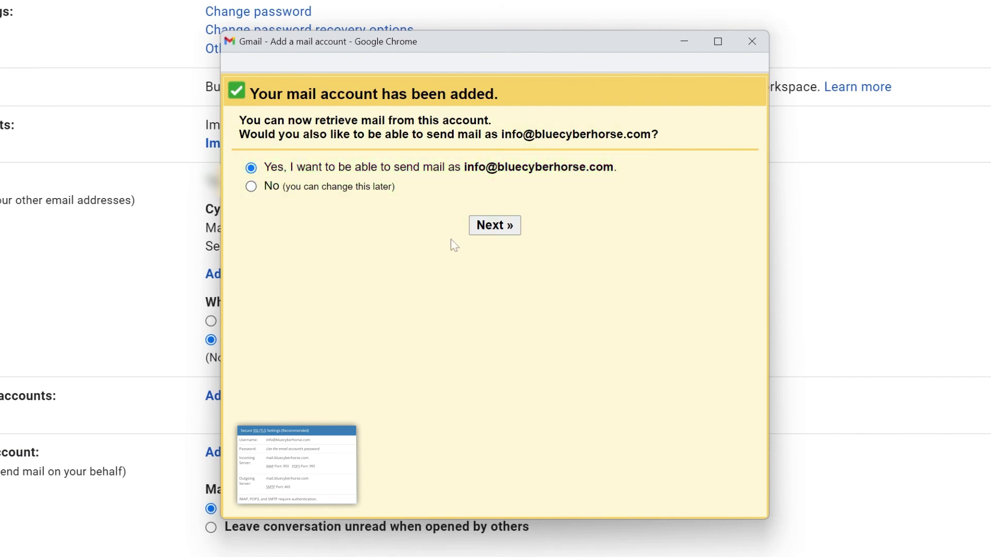
click(485, 232)
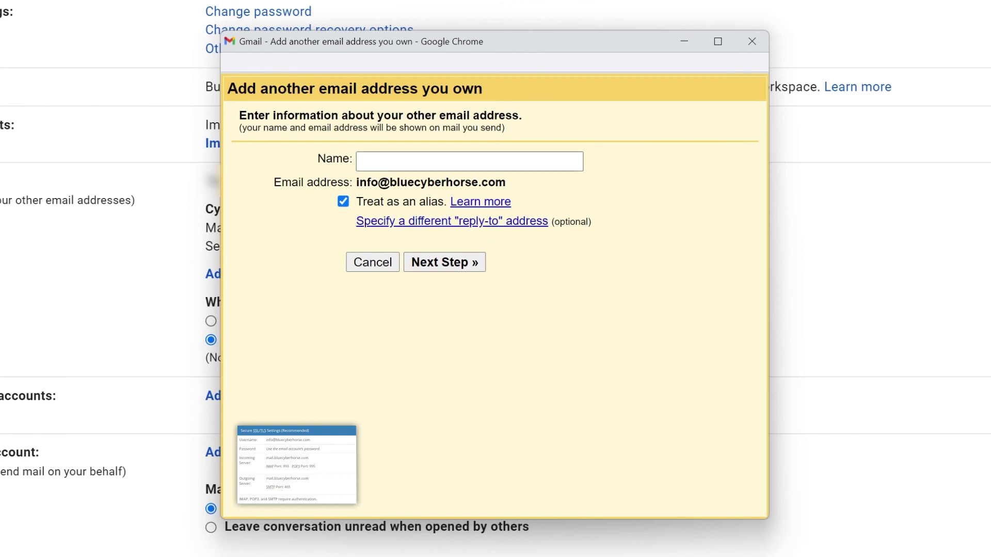
Enter the sender name 'CyberNews Hosting' and paste mail.bluecyberhorse.com as the SMTP server
text(CyberNews Hosting)
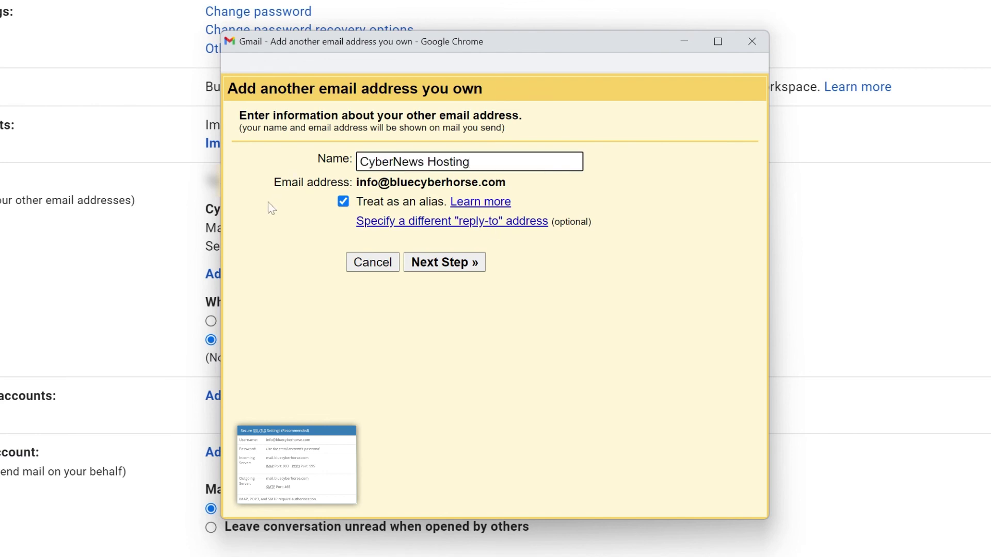
click(436, 253)
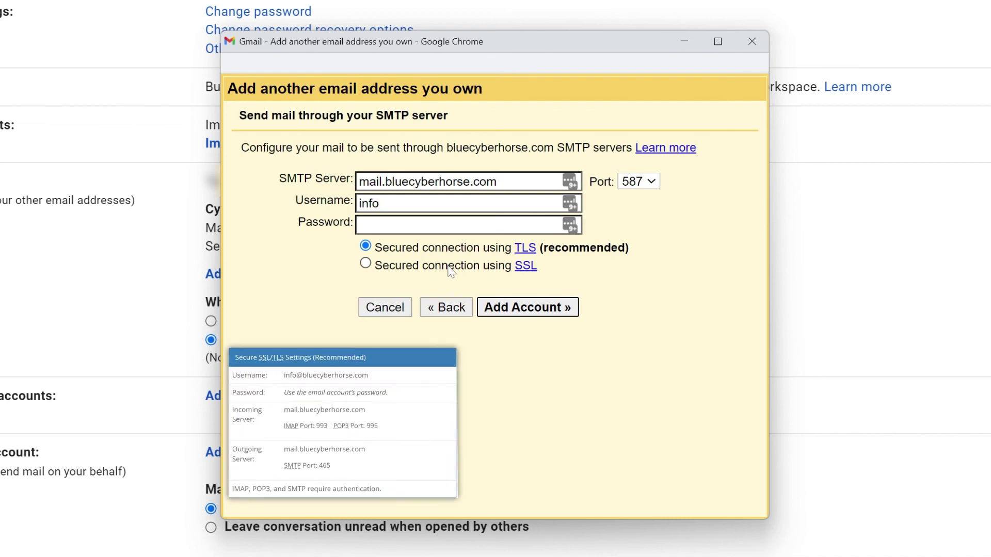
drag(551, 353, 342, 356)
key(ctrl+c)
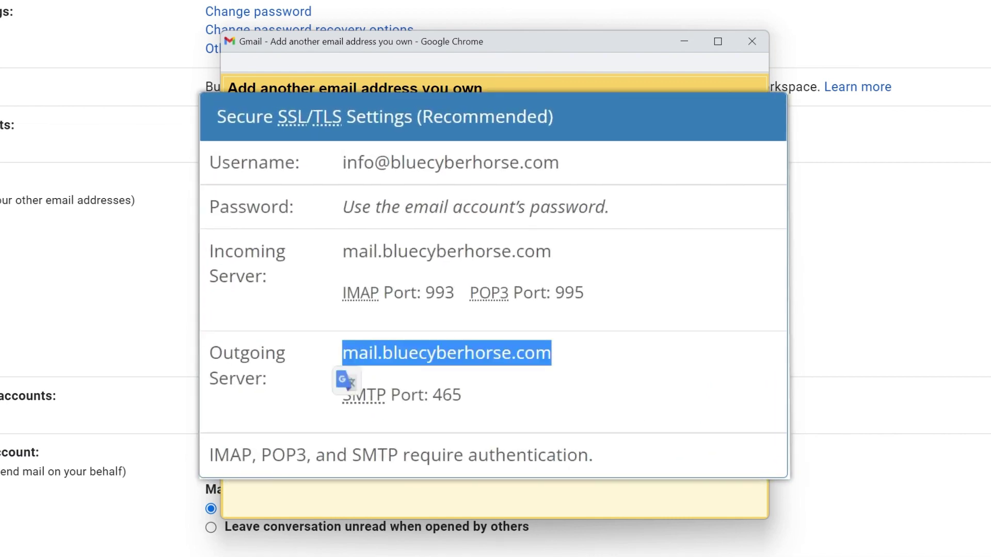
double_click(451, 182)
key(ctrl+v)
click(380, 204)
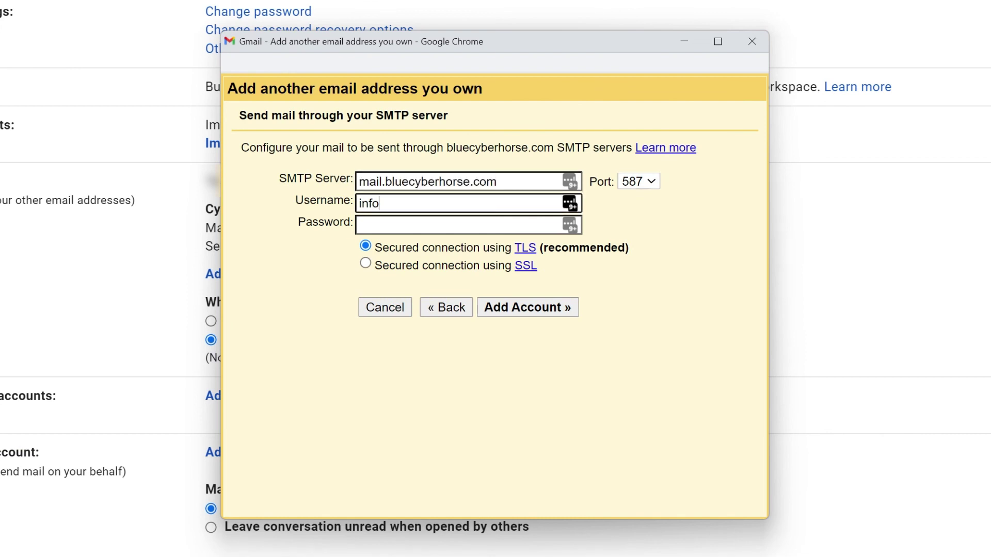
text(@bluecyberhorse.com)
key(Tab)
text(••••••••)
click(639, 182)
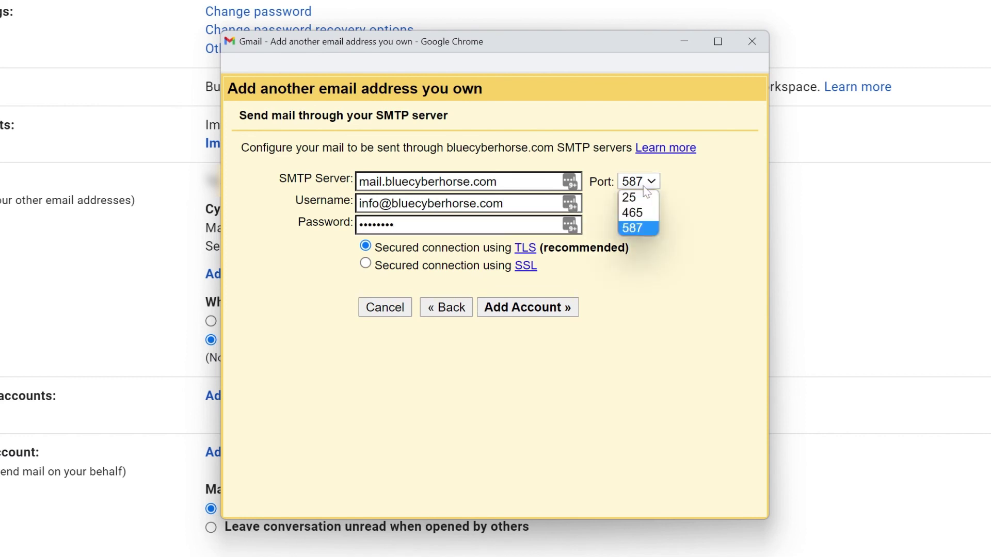
click(646, 211)
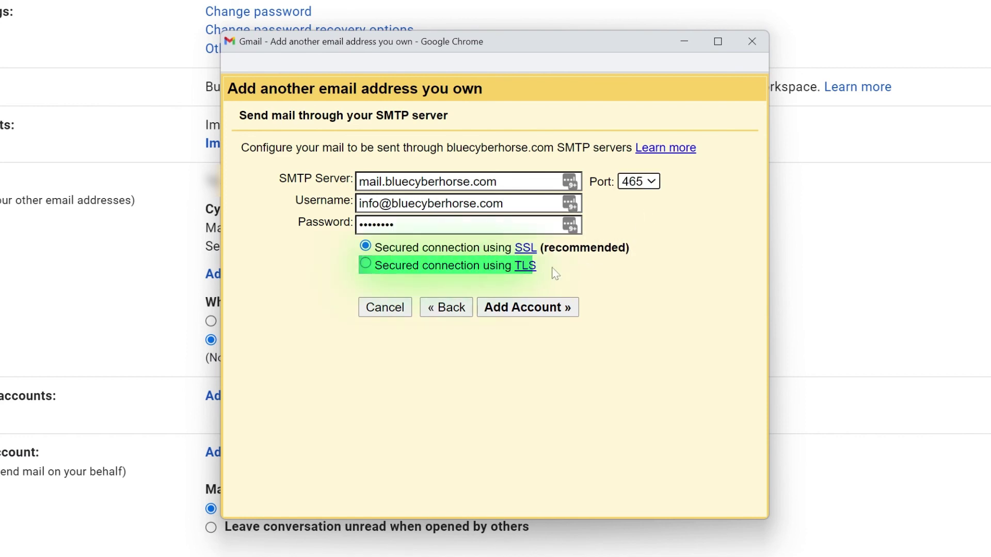
click(470, 267)
click(493, 306)
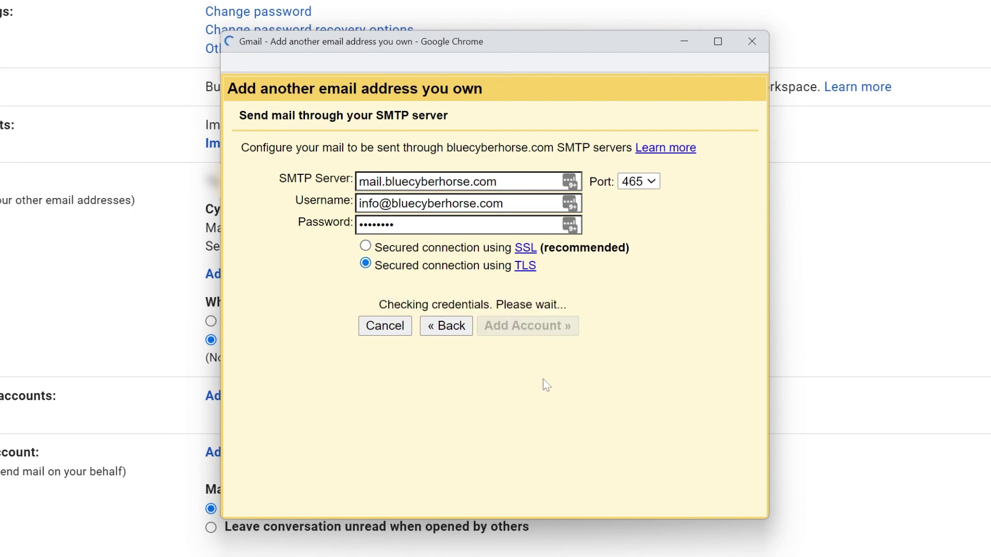